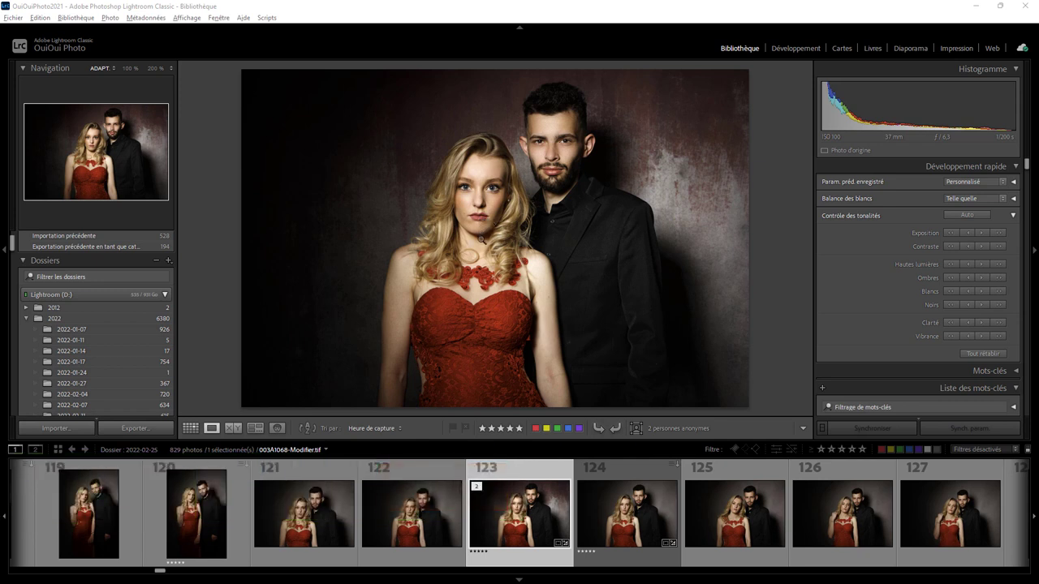
- Send portrait 003A1068 from Lightroom to Photoshop 2022, editing the original file
right_click(487, 225)
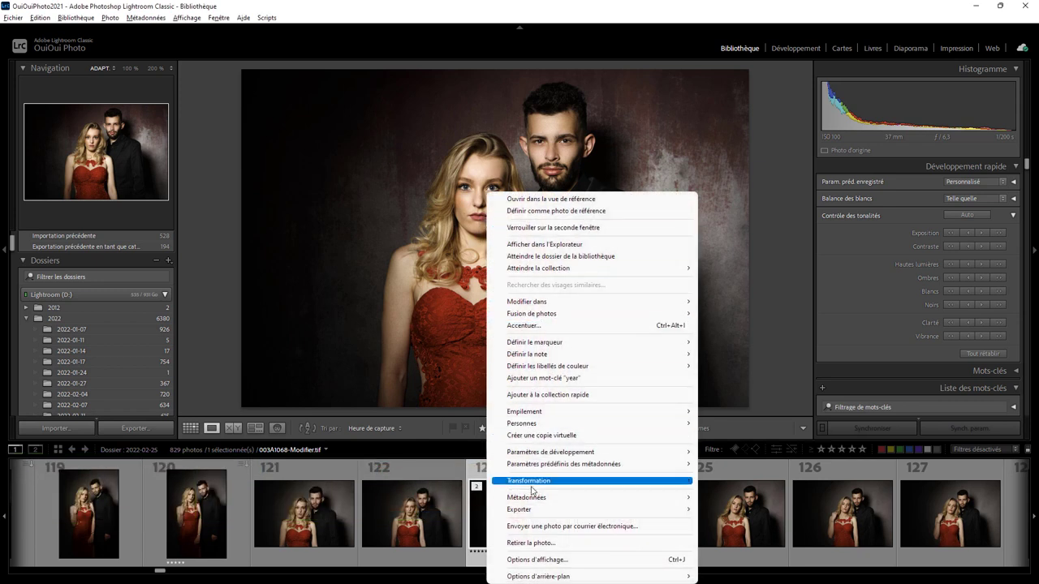
mouse_move(591, 509)
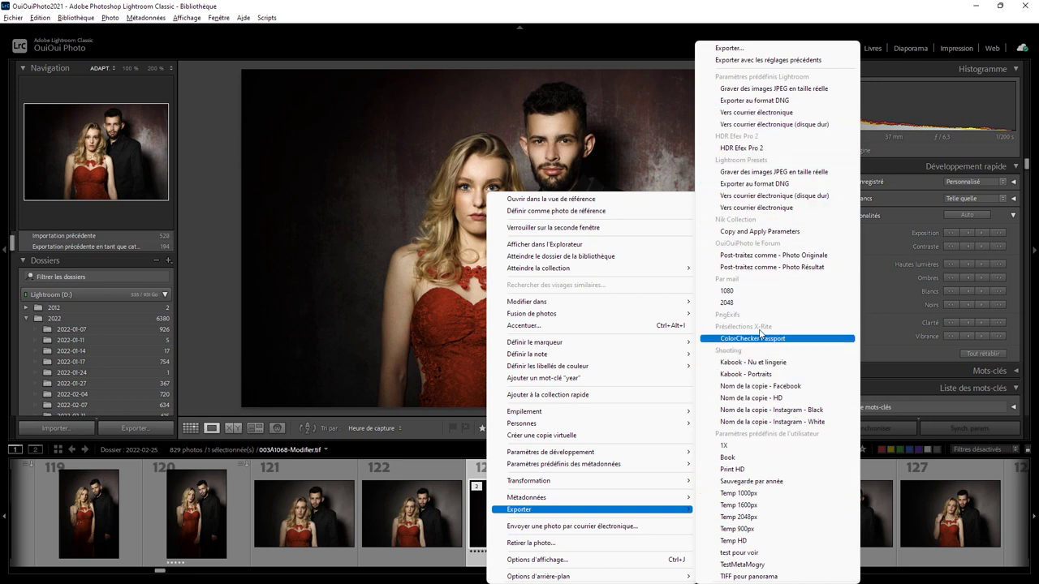
click(227, 326)
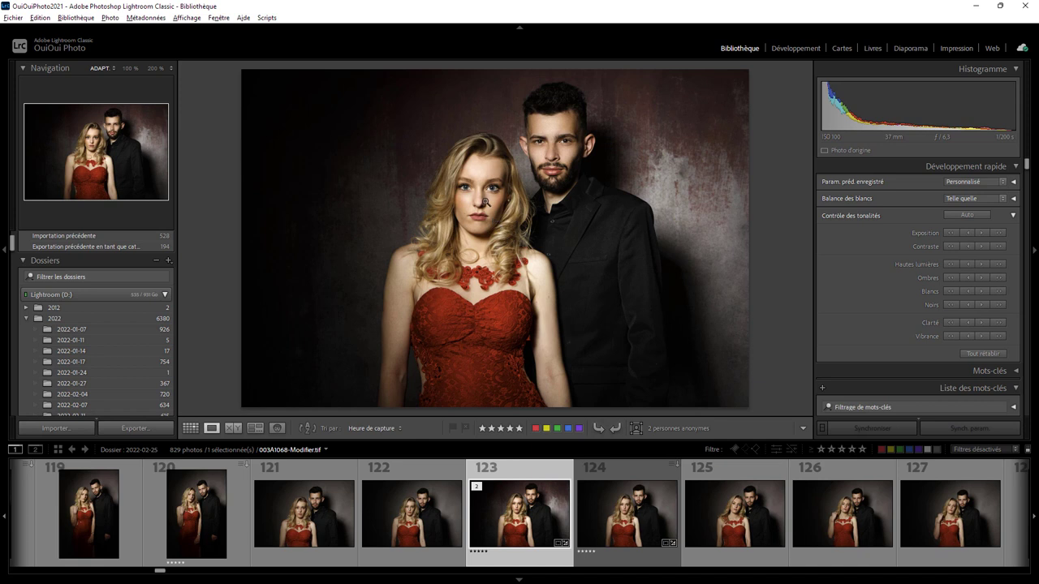
right_click(487, 202)
mouse_move(536, 302)
click(750, 302)
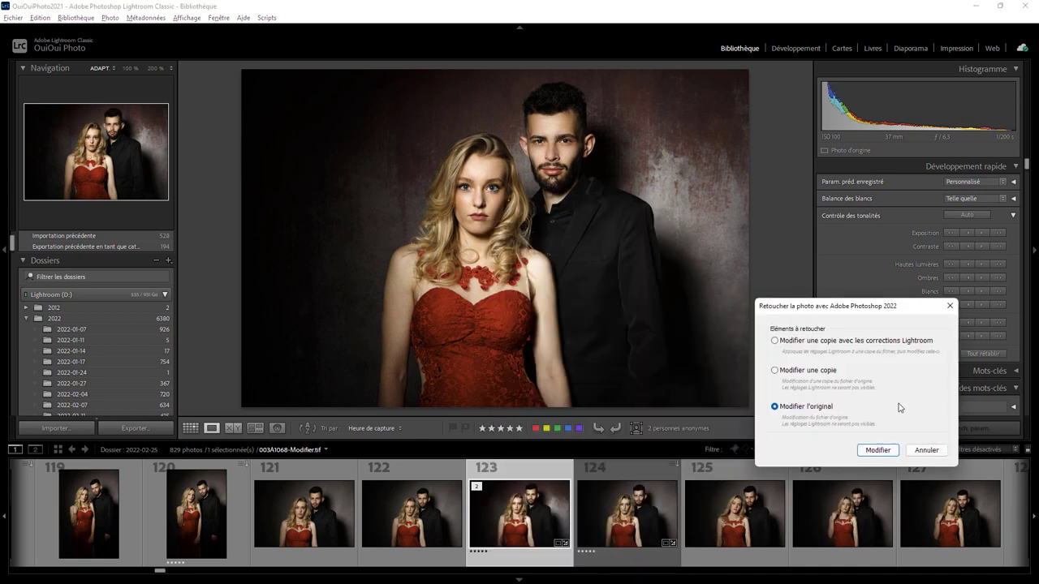
click(879, 451)
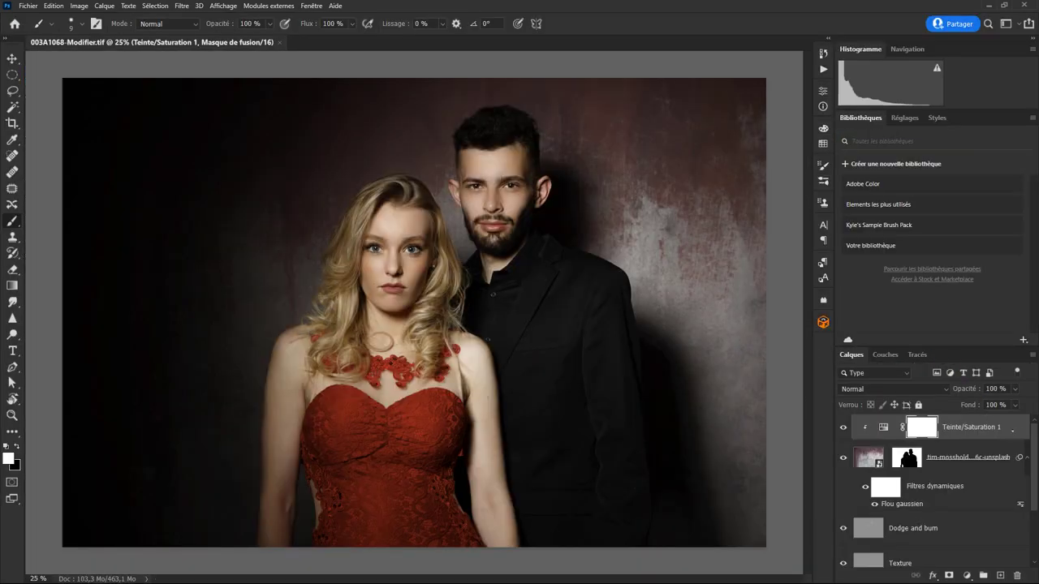
- Raise the Teinte/Saturation 1 saturation to +36, then close the portrait and save changes
mouse_move(1034, 438)
mouse_down()
mouse_move(1033, 503)
mouse_move(1033, 418)
mouse_up()
double_click(883, 427)
drag(738, 197, 736, 197)
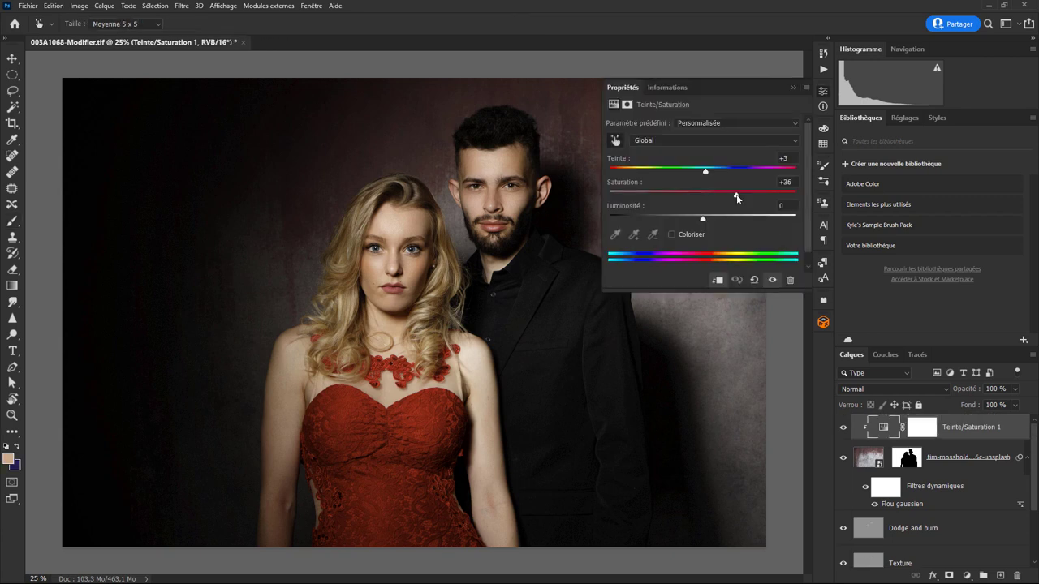
click(490, 23)
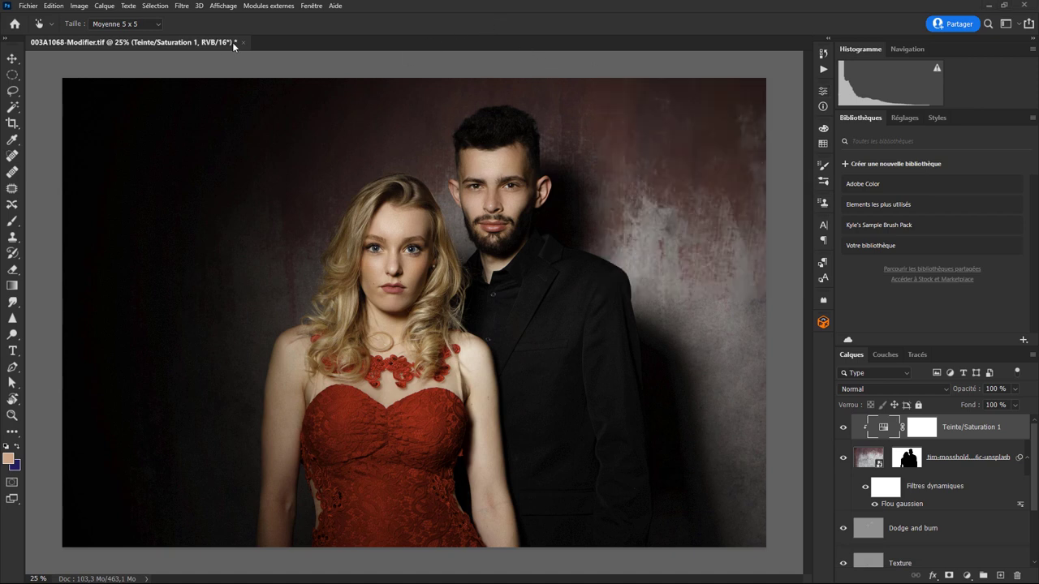
click(243, 42)
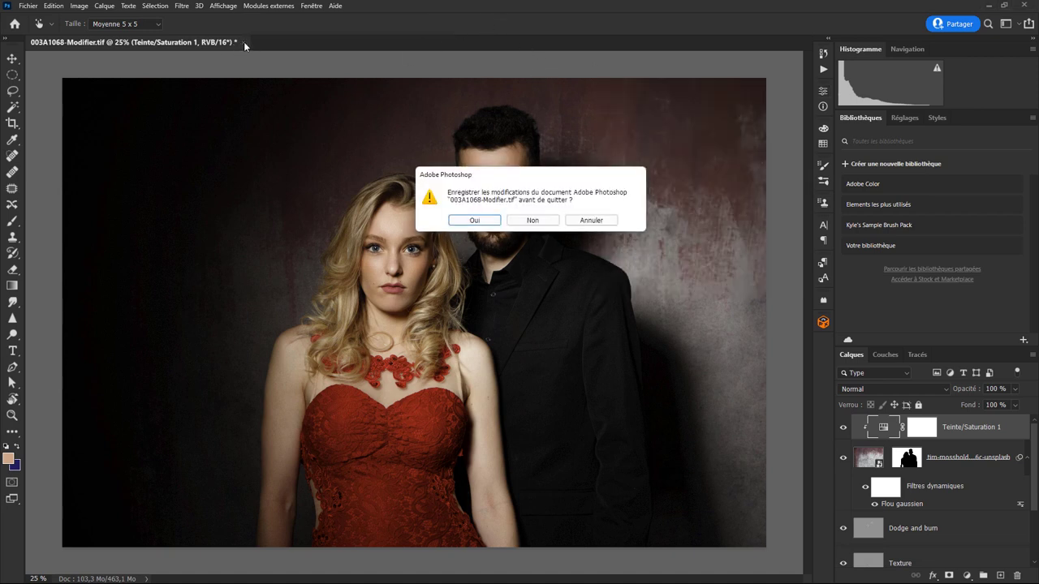
click(483, 219)
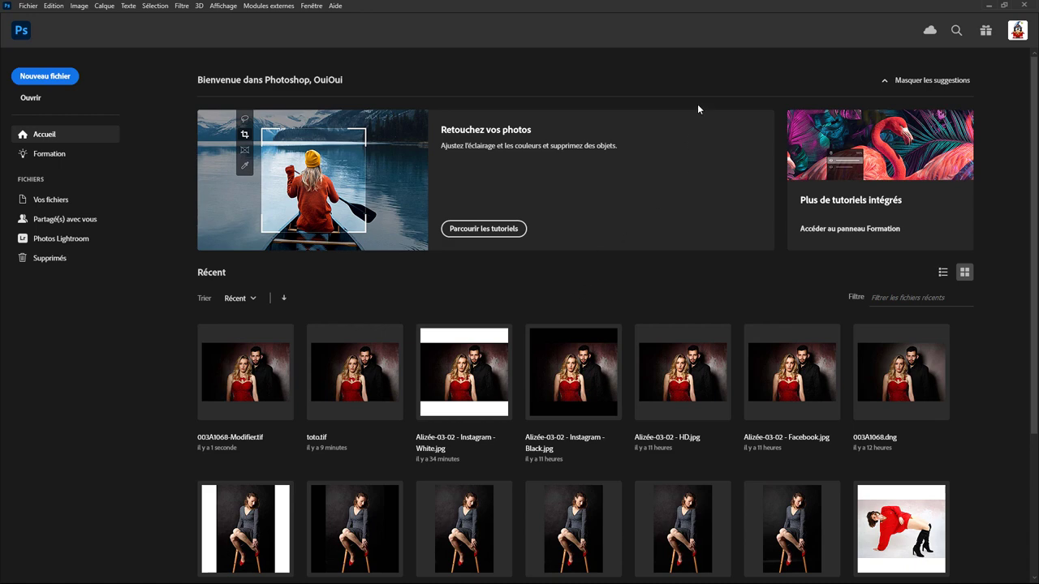
- Switch back to Lightroom Classic with Alt+Tab
key(alt+Tab)
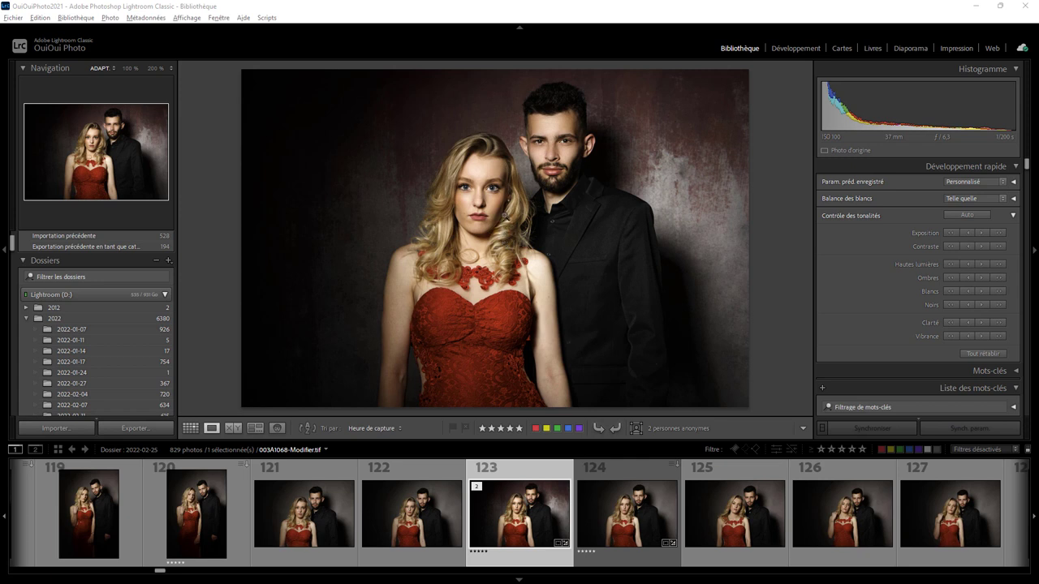
- Send 003A1068-Modifier.tif to Photoshop 2022 again, keeping Modifier l'original
right_click(494, 193)
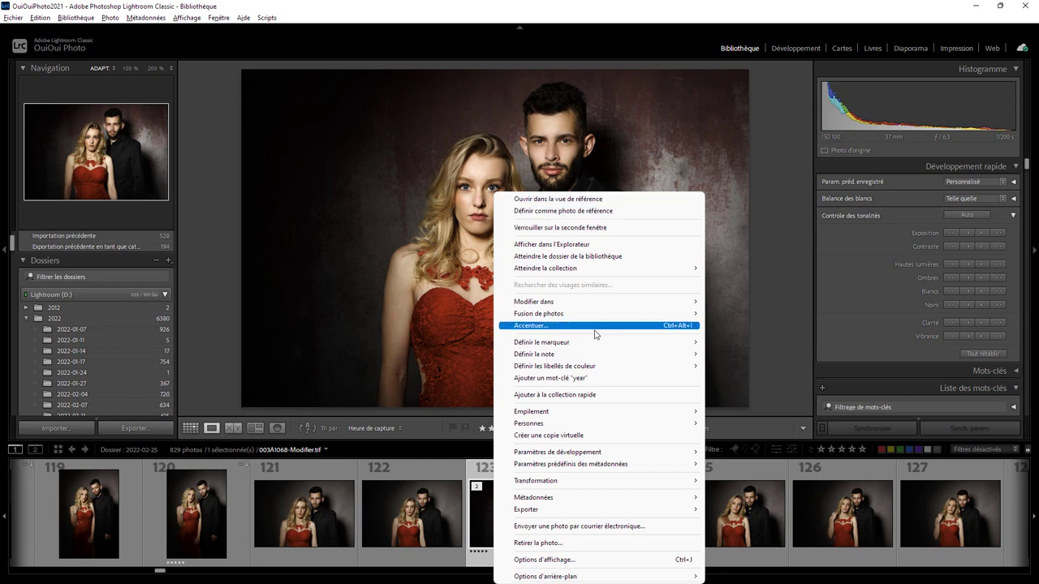
mouse_move(568, 302)
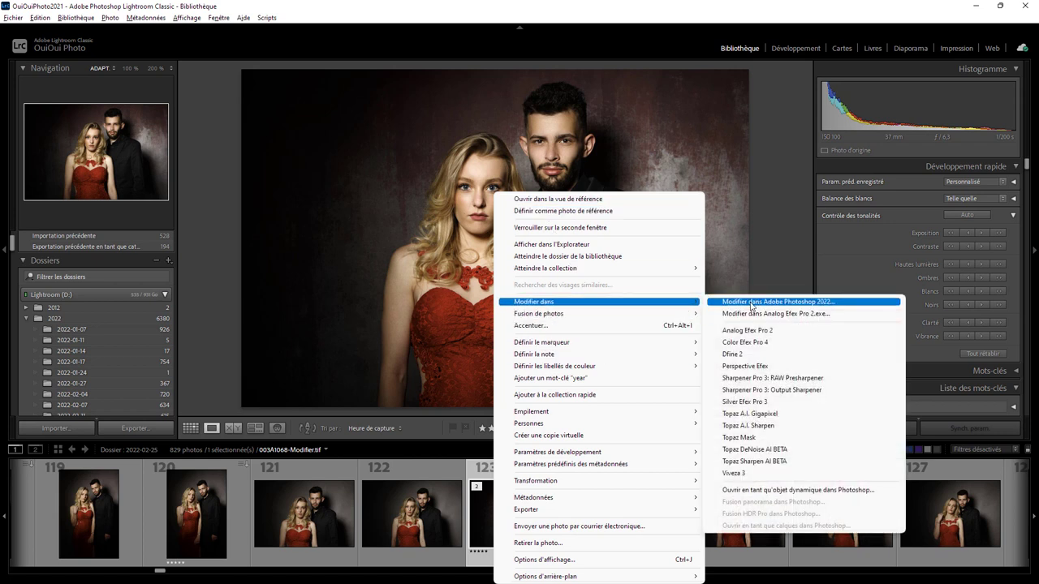
click(750, 303)
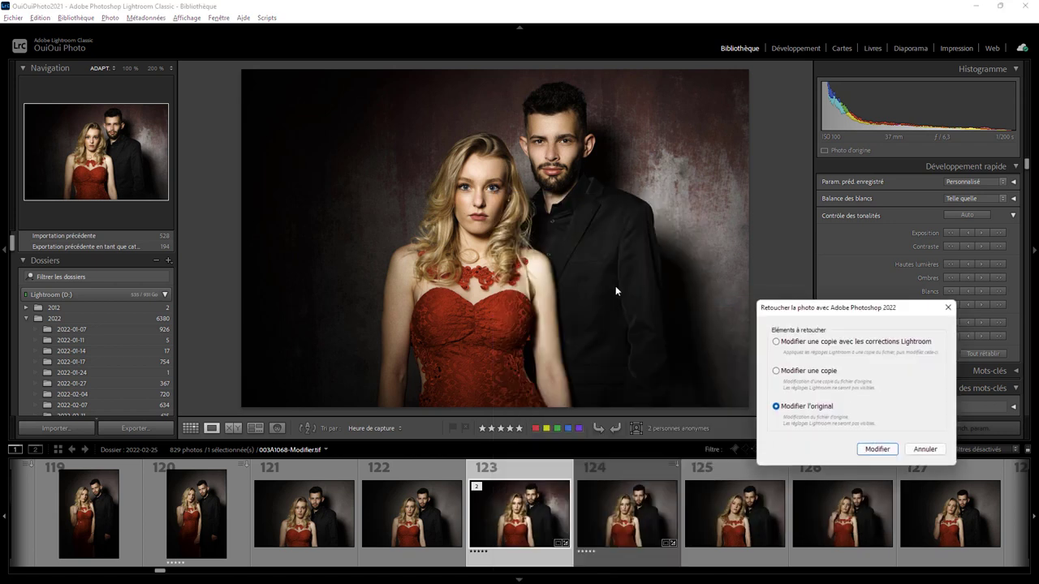
click(879, 451)
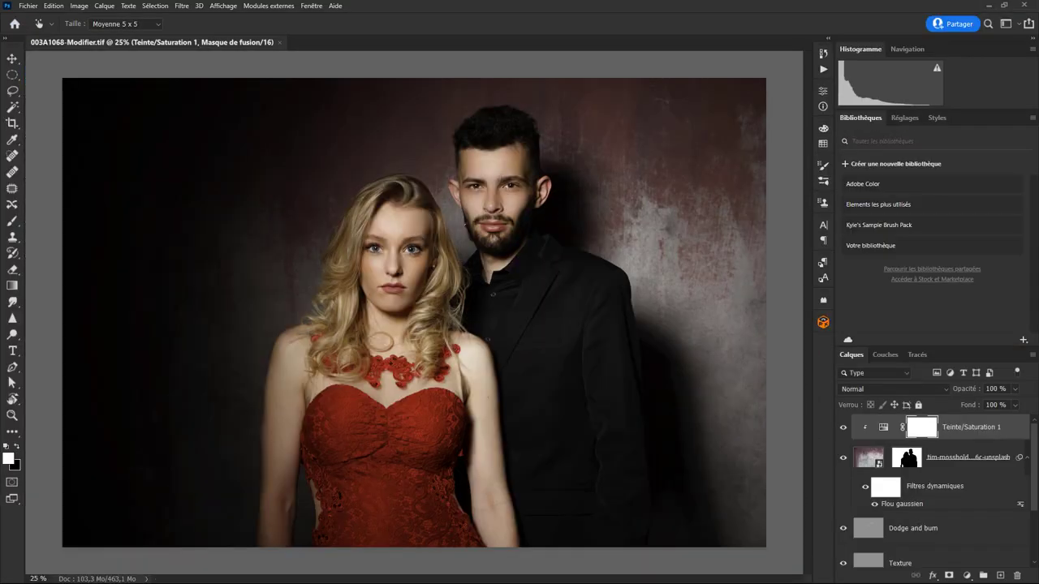
- Set the Teinte/Saturation 1 adjustment's saturation to +35
click(30, 7)
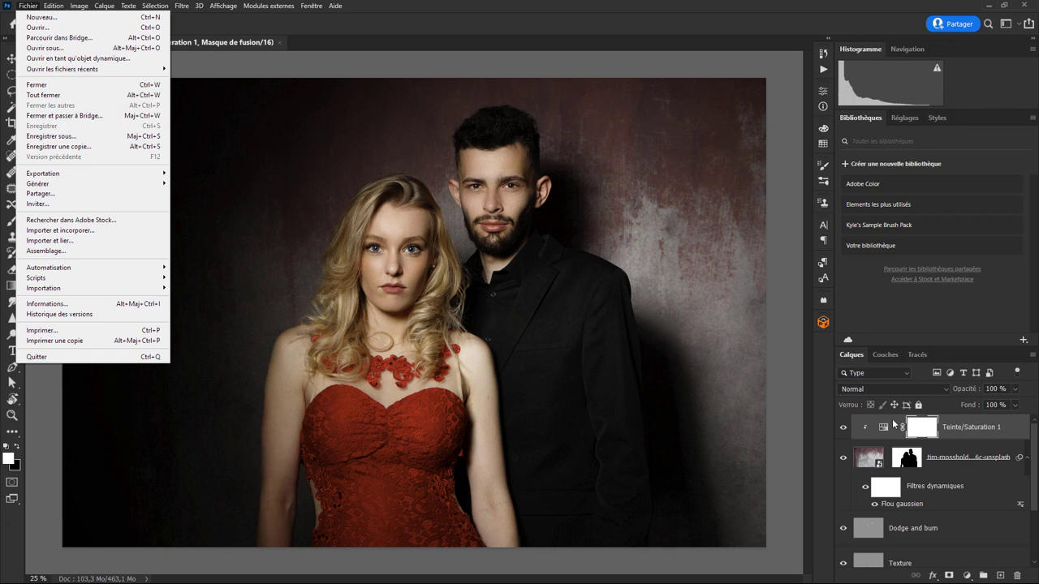
double_click(883, 427)
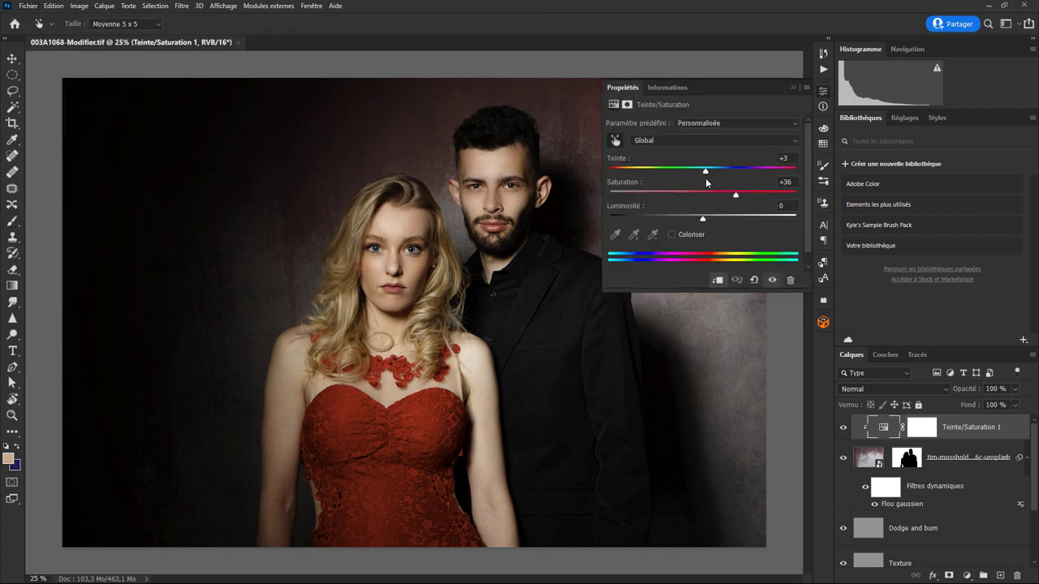
drag(737, 194, 735, 194)
click(29, 6)
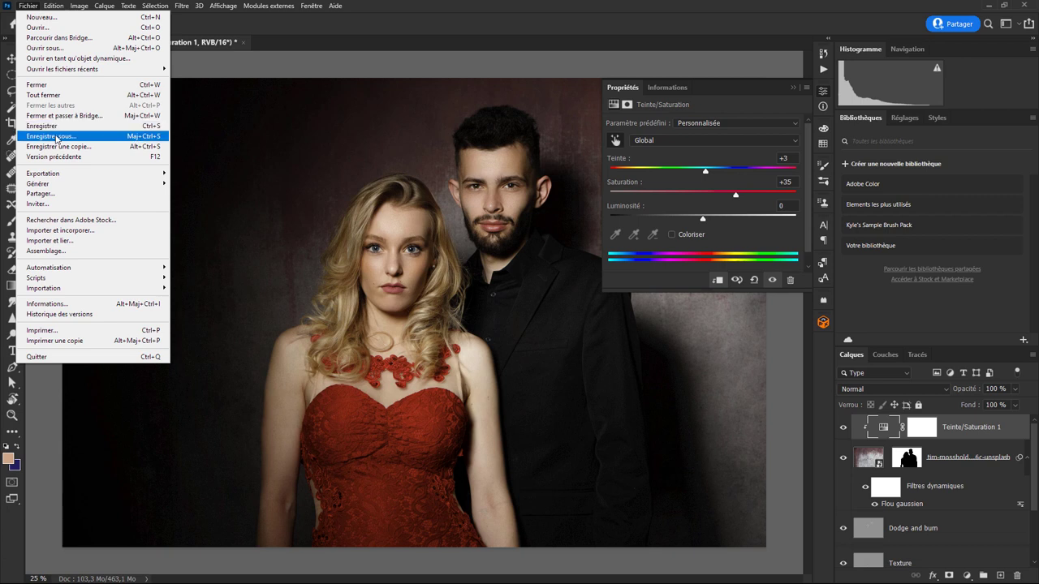
- Save the portrait as TestImage.tif with ZIP TIFF compression
click(56, 138)
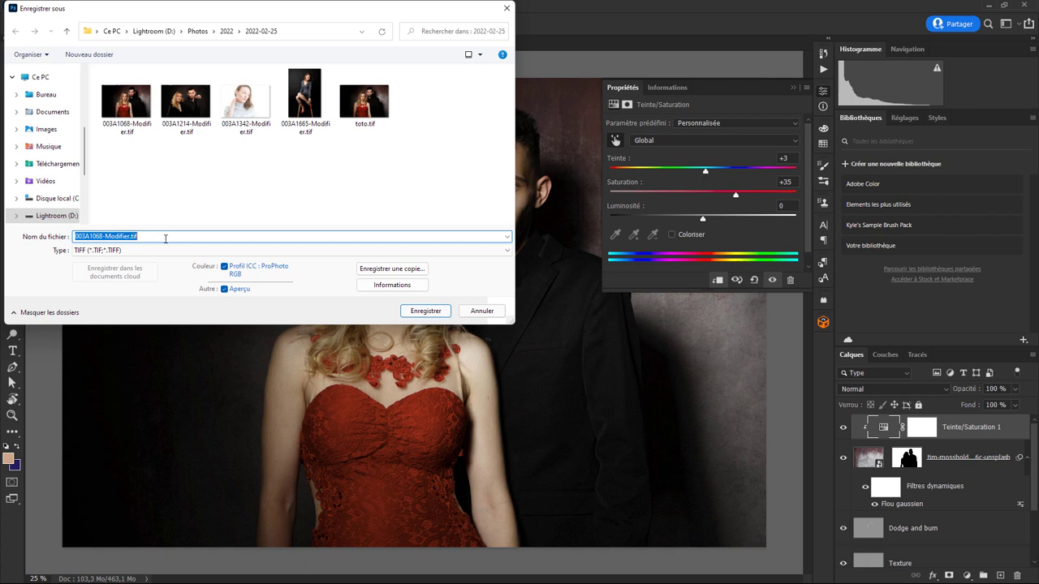
text(TestImage)
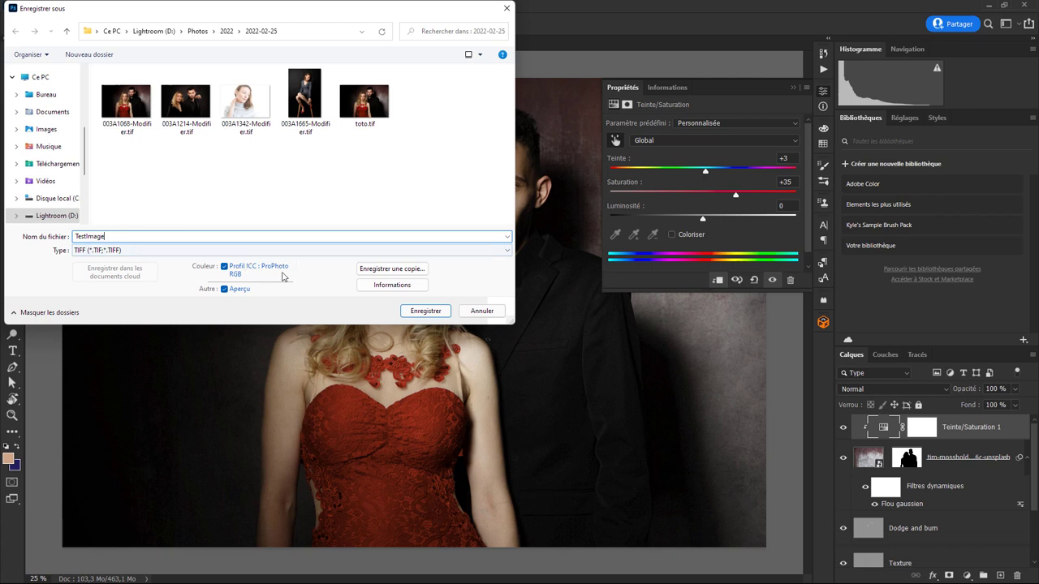
click(427, 312)
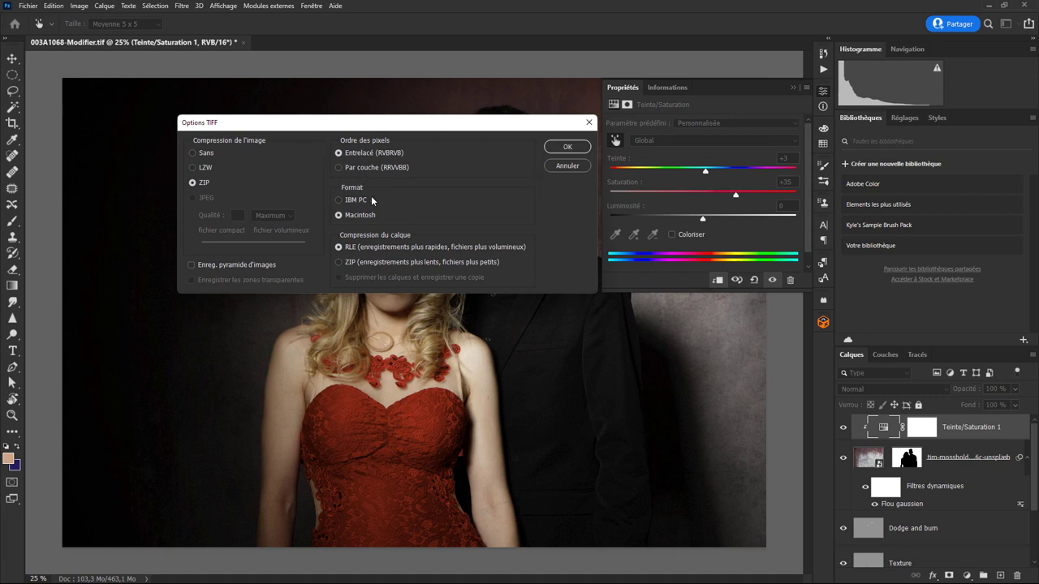
click(567, 151)
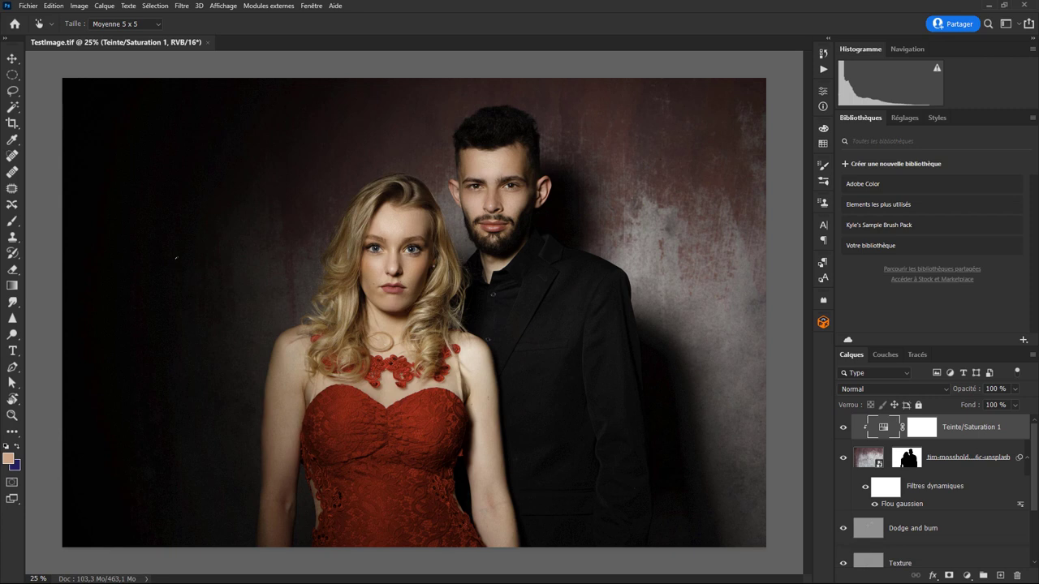
click(31, 8)
click(69, 137)
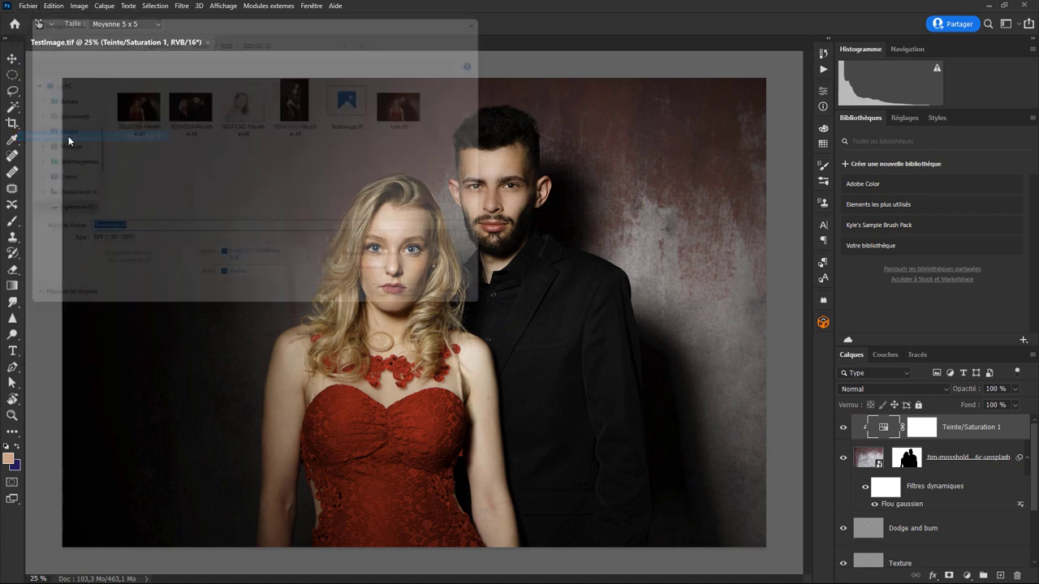
click(162, 250)
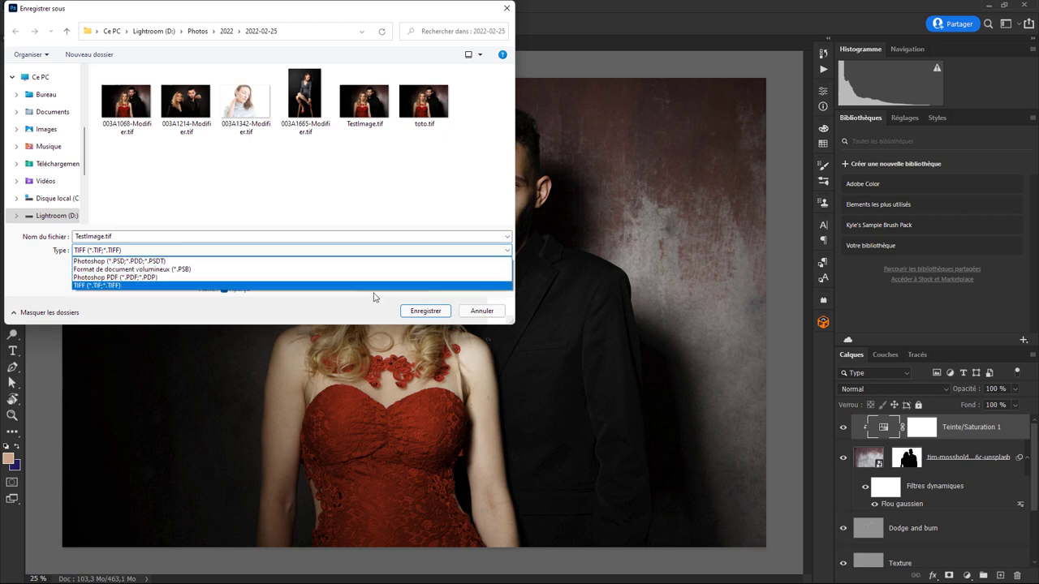
click(505, 317)
click(496, 315)
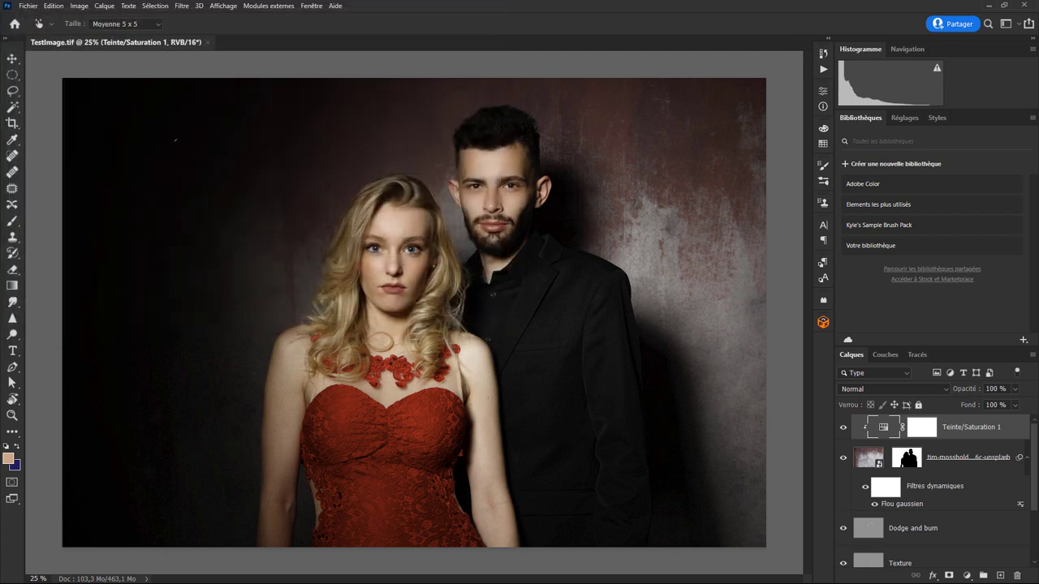
- Check the image's colour mode, then bring up Save As for TestImage.tif
click(79, 6)
mouse_move(86, 17)
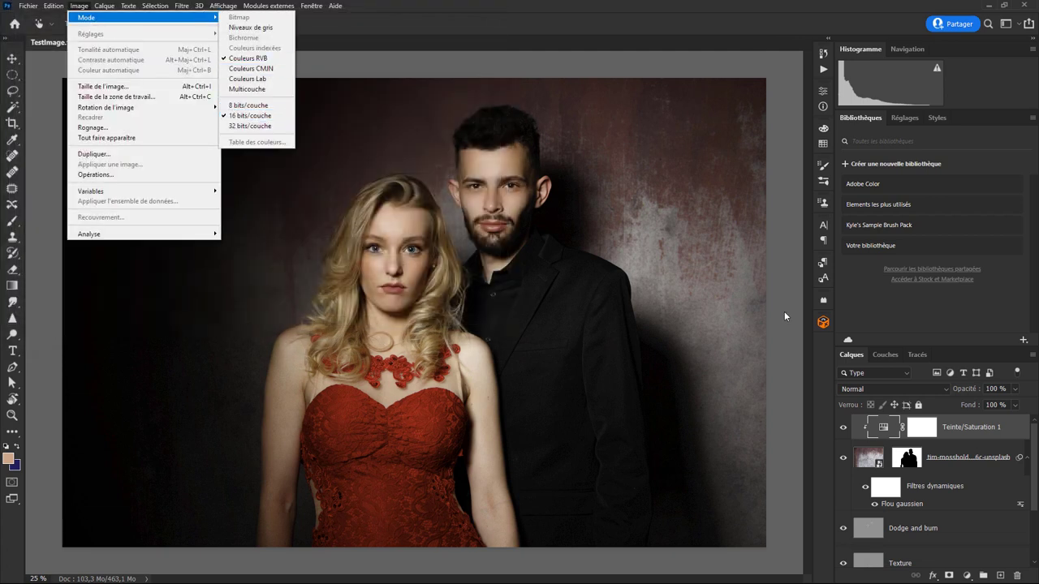
click(790, 363)
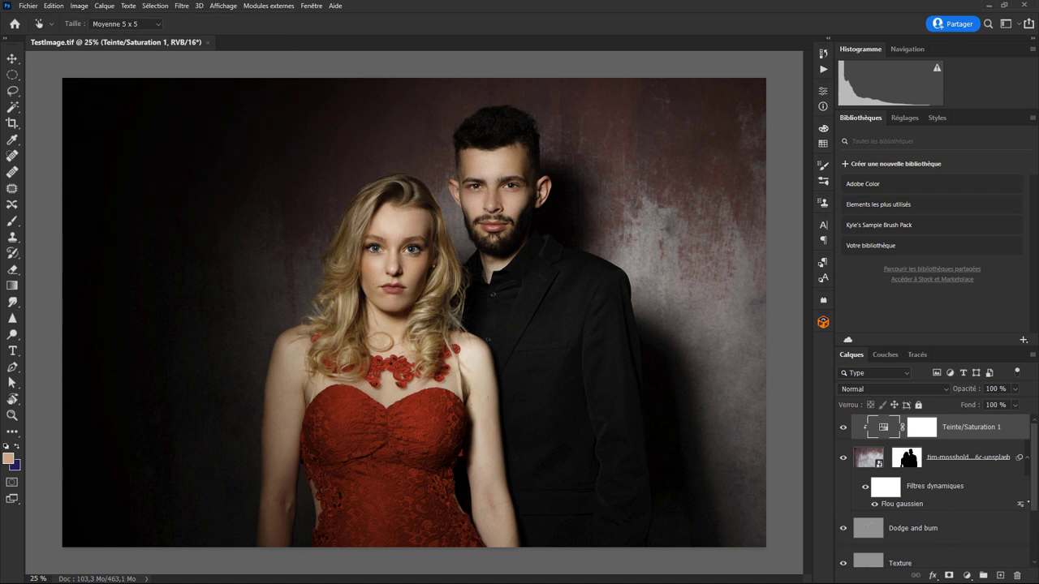
scroll(933, 487, down, 2)
scroll(933, 487, up, 2)
click(56, 7)
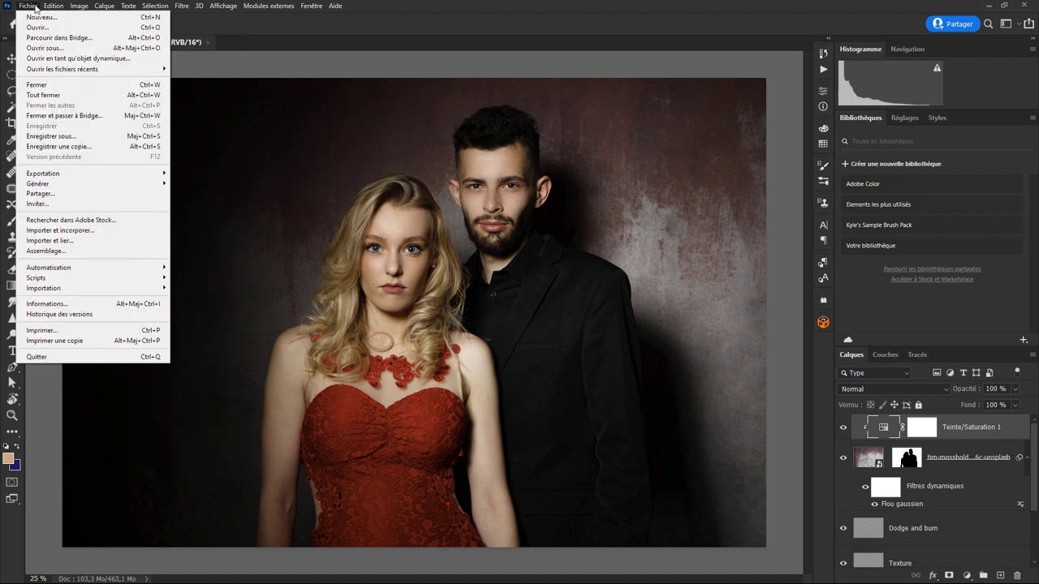
click(74, 136)
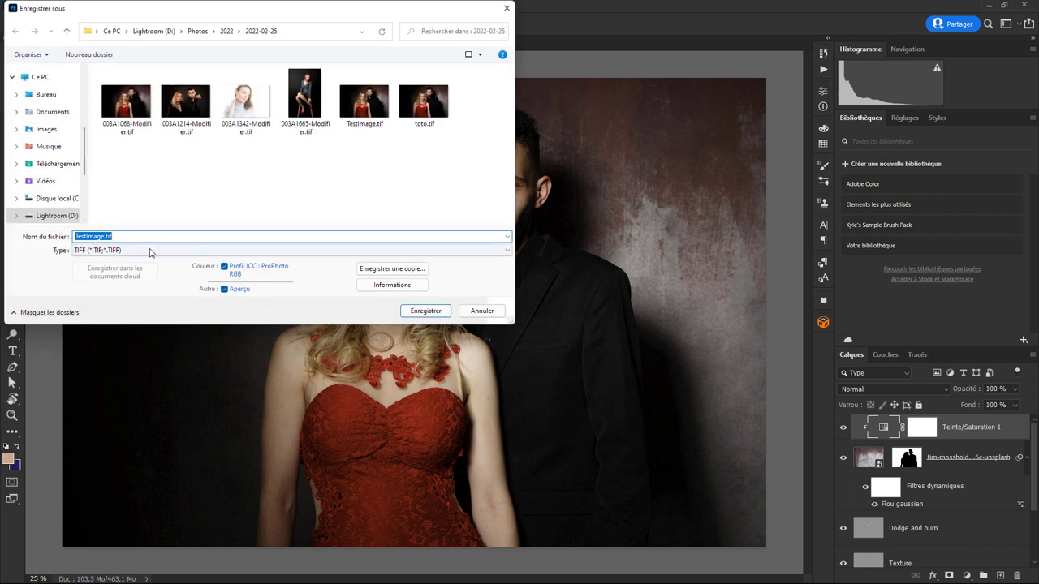
- Review the save formats offered (PSD, PSB, PDF, TIFF), keep TIFF and cancel
click(150, 251)
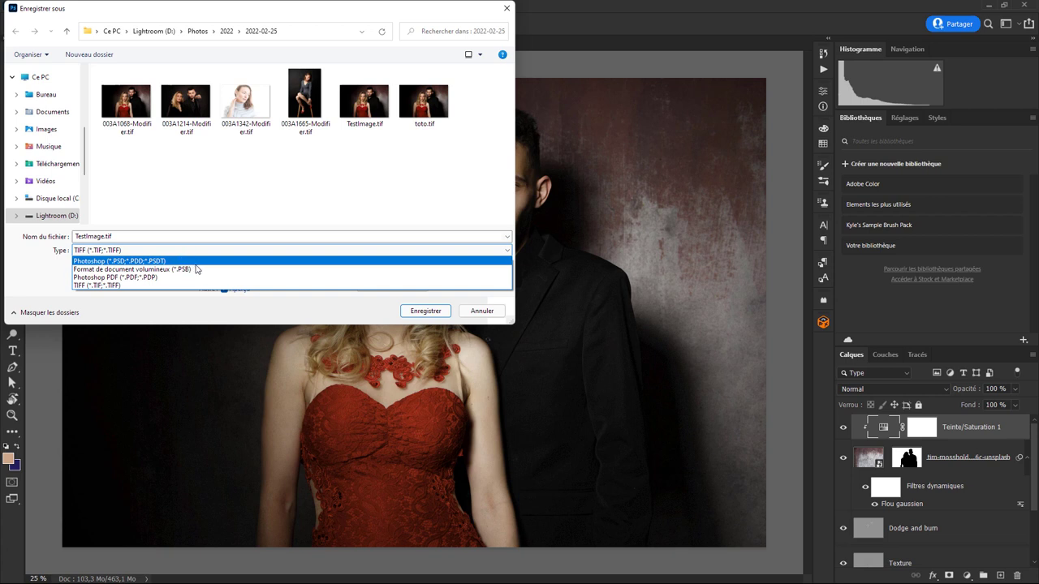
click(479, 315)
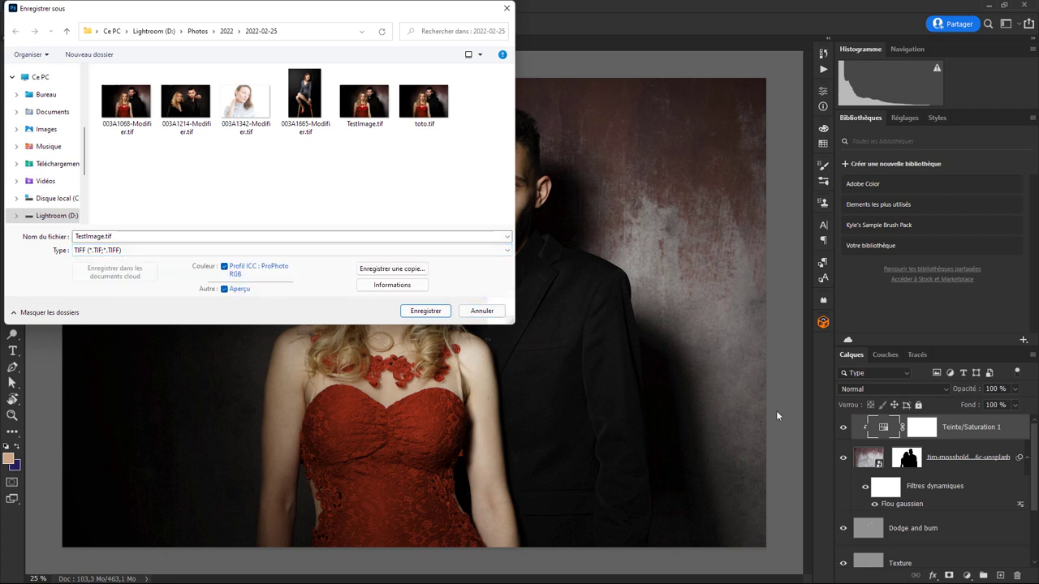
click(497, 312)
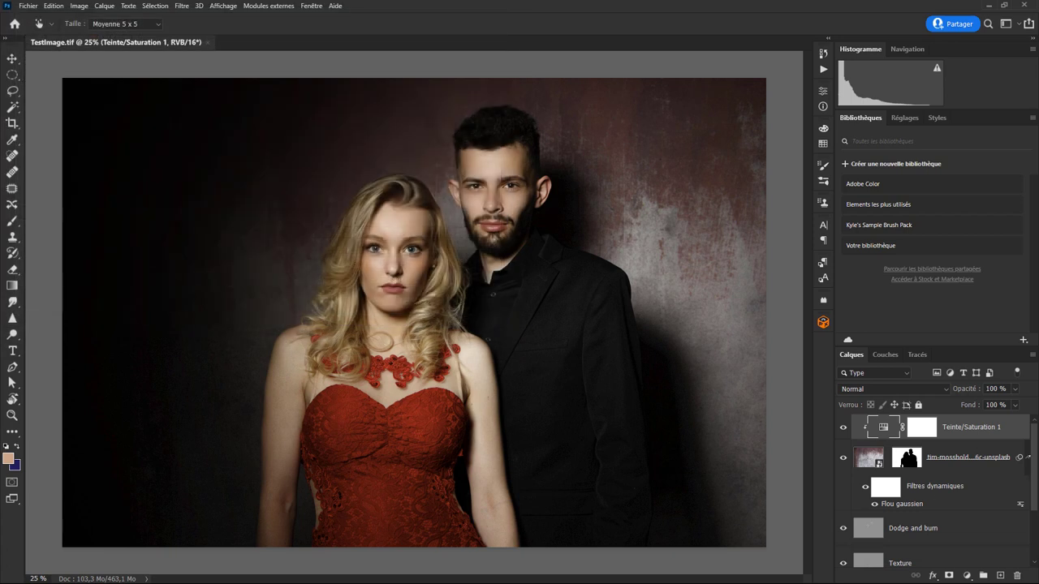
- Flatten TestImage.tif into a single Arrière-plan layer with Aplatir l'image
right_click(974, 427)
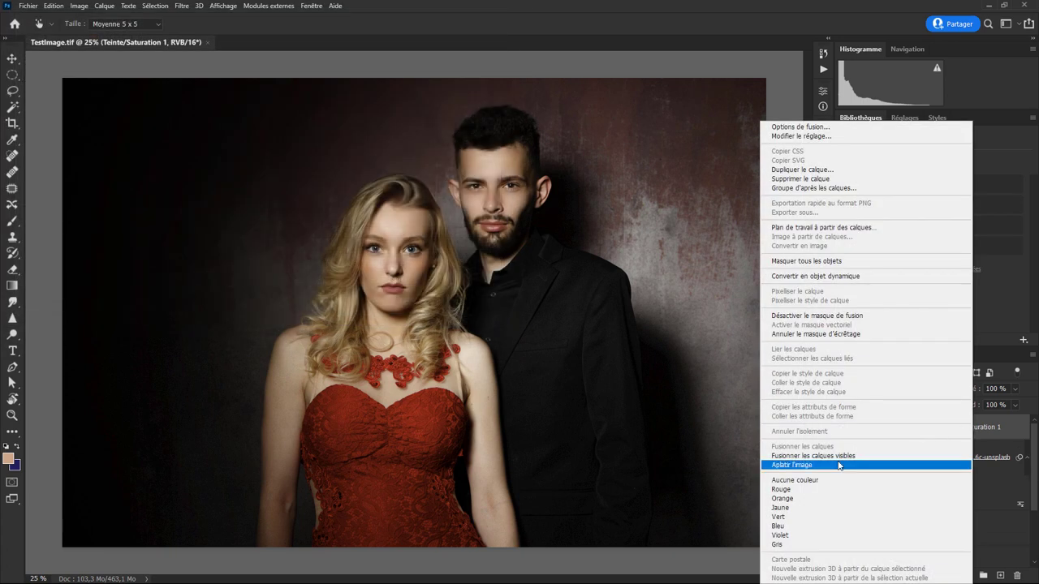
click(828, 466)
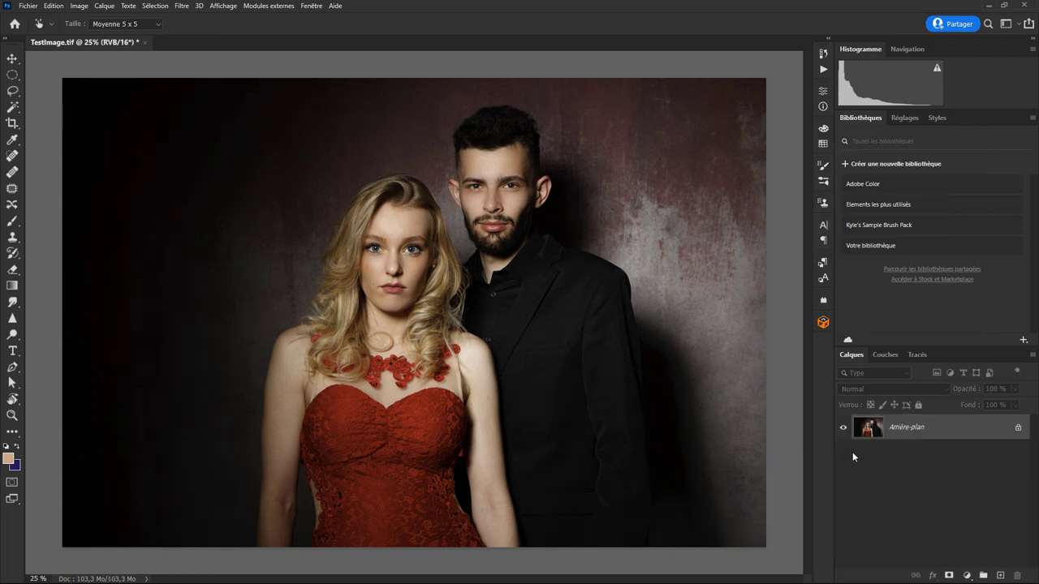
click(78, 6)
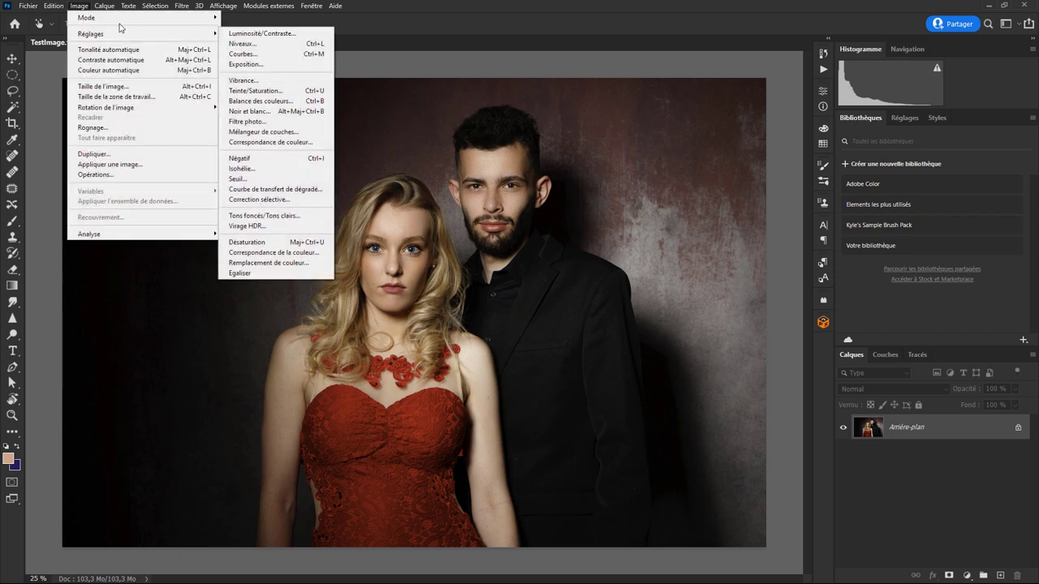
mouse_move(143, 17)
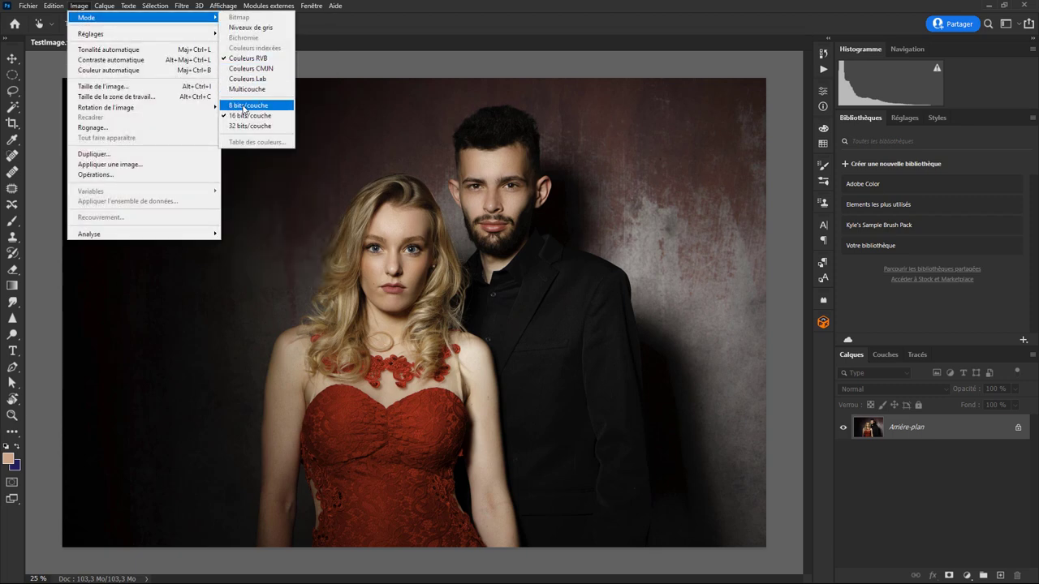
- Convert the flattened image to 8 bits per channel (RVB/8)
click(243, 105)
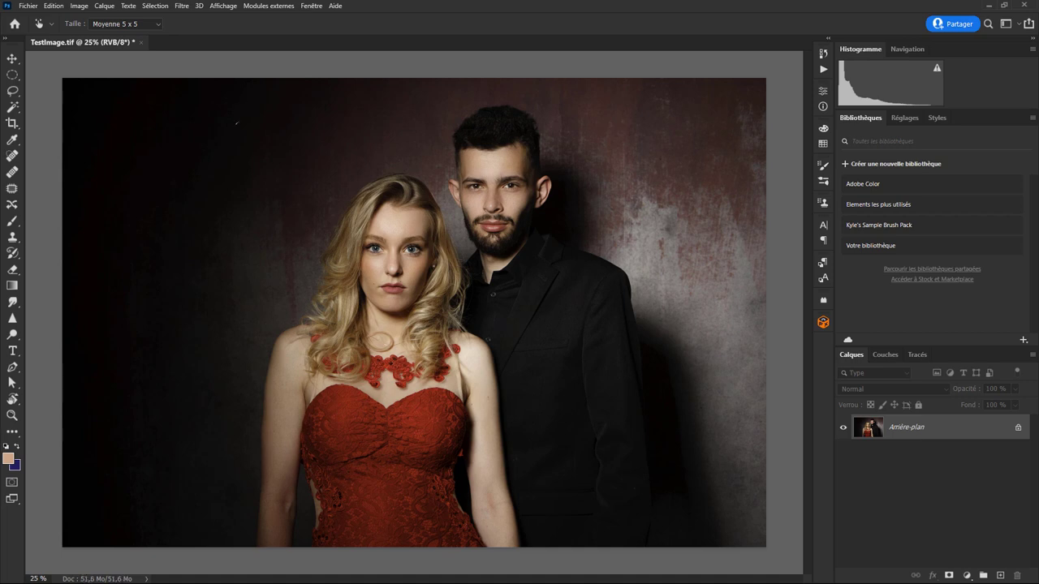
click(28, 6)
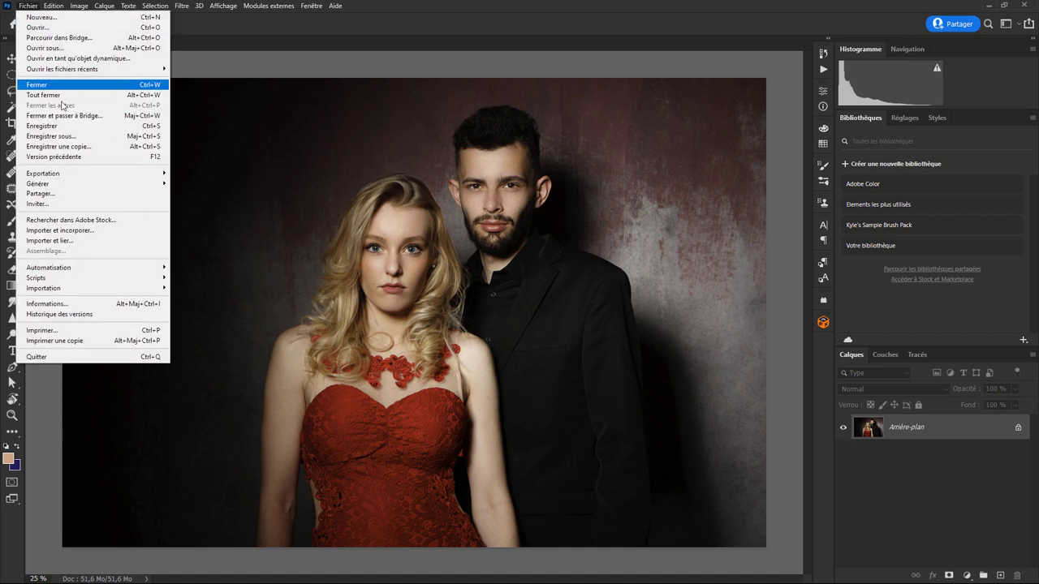
click(68, 138)
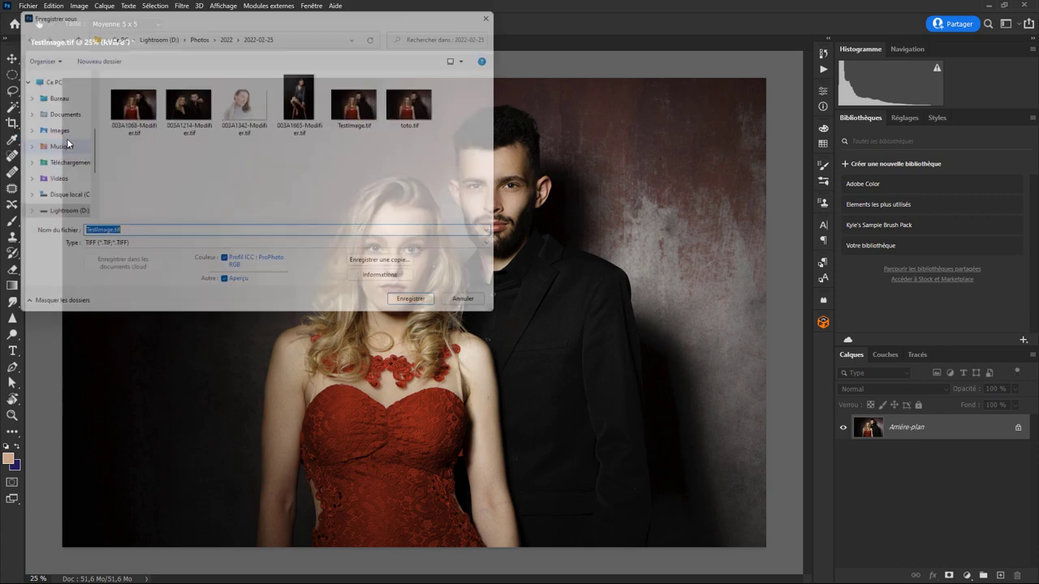
- Browse the wider list of save formats, keep TIFF, and close without saving
click(156, 252)
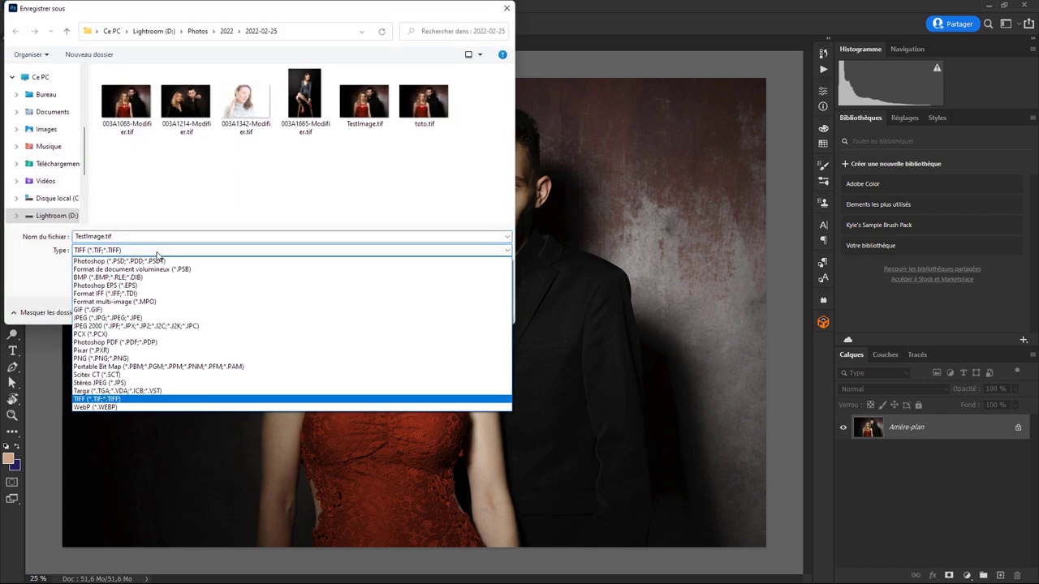
scroll(162, 307, up, 1)
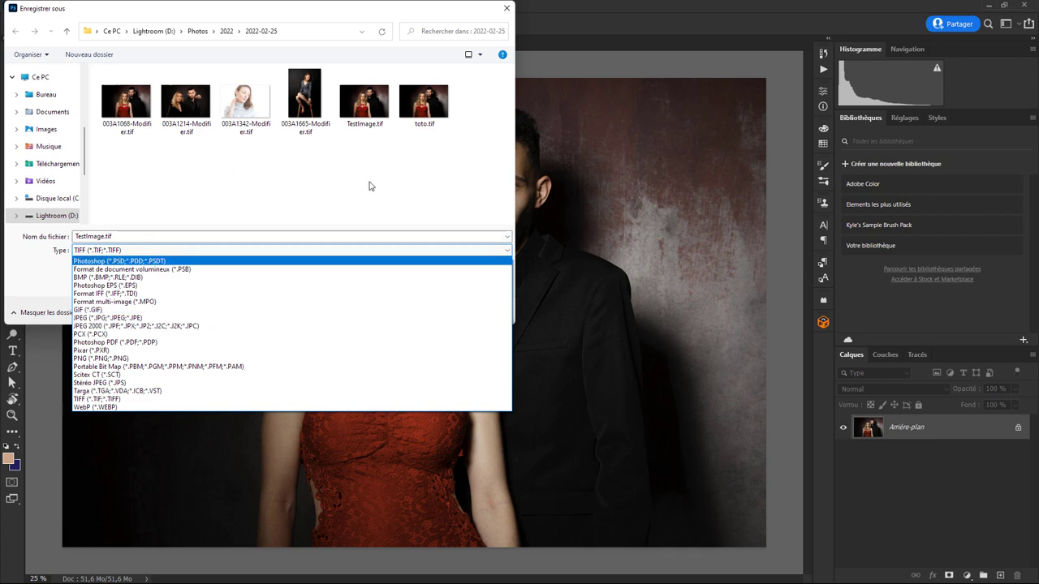
click(511, 10)
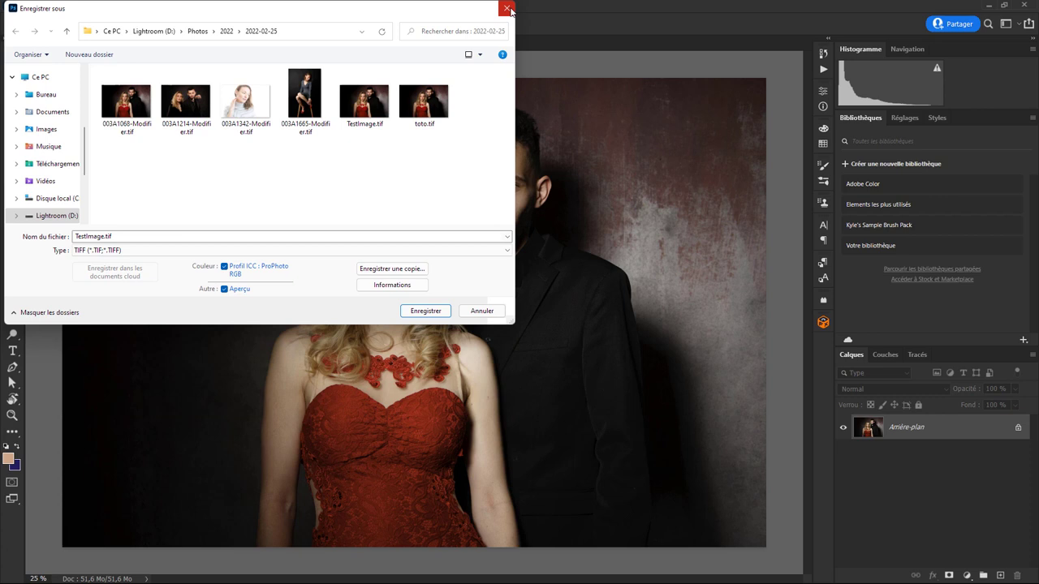
click(508, 9)
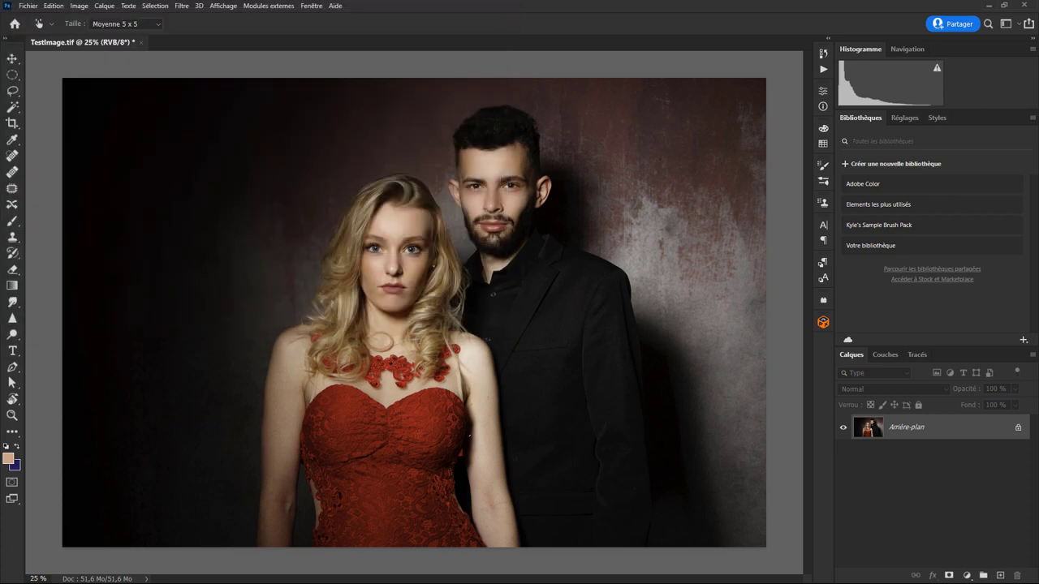
- Undo back to the layered 16-bit stack, then cancel a TestImage copie.jpg copy at the JPEG options
key(ctrl+z)
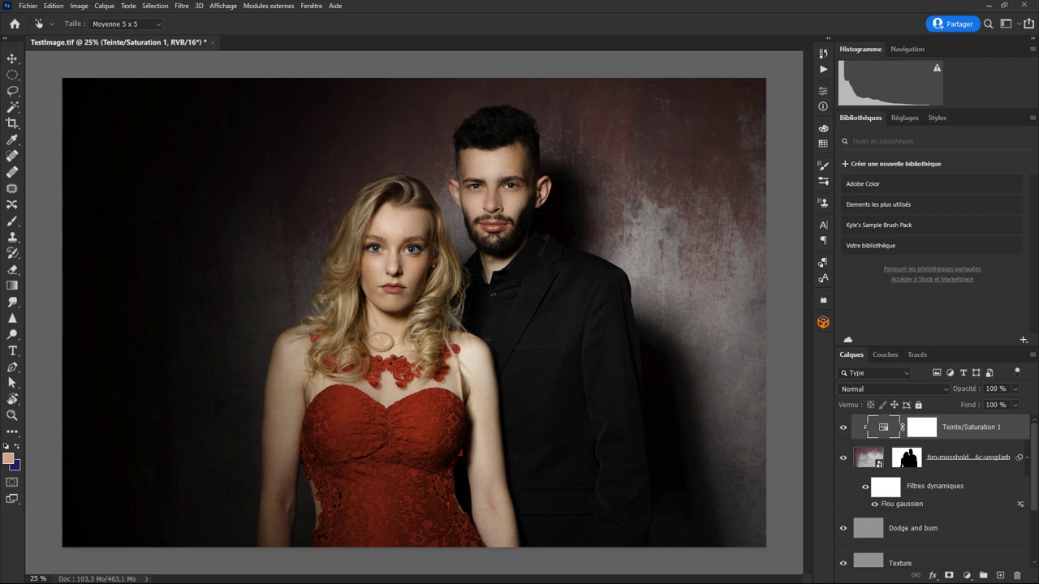
click(30, 6)
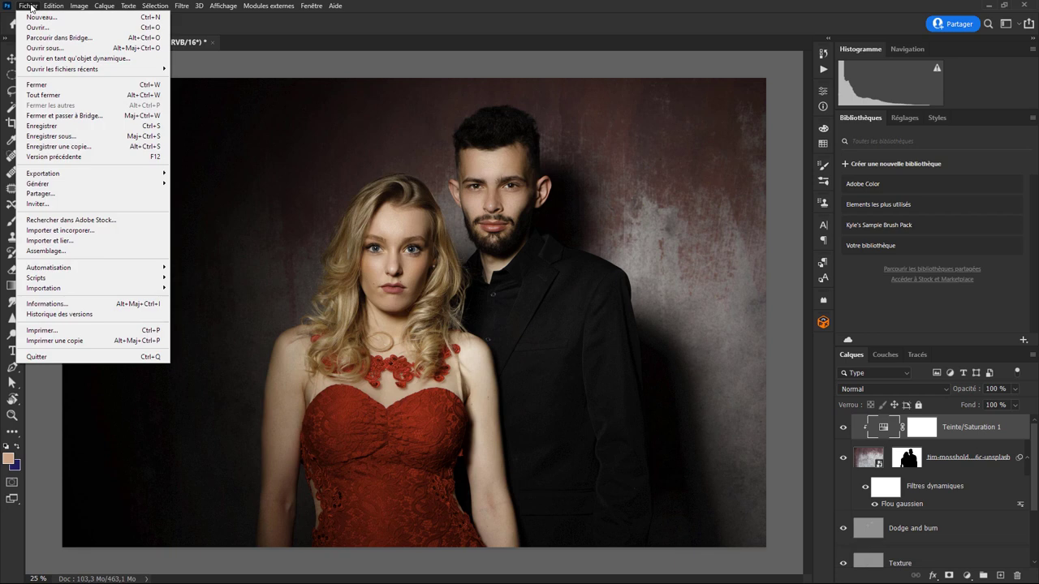
click(78, 147)
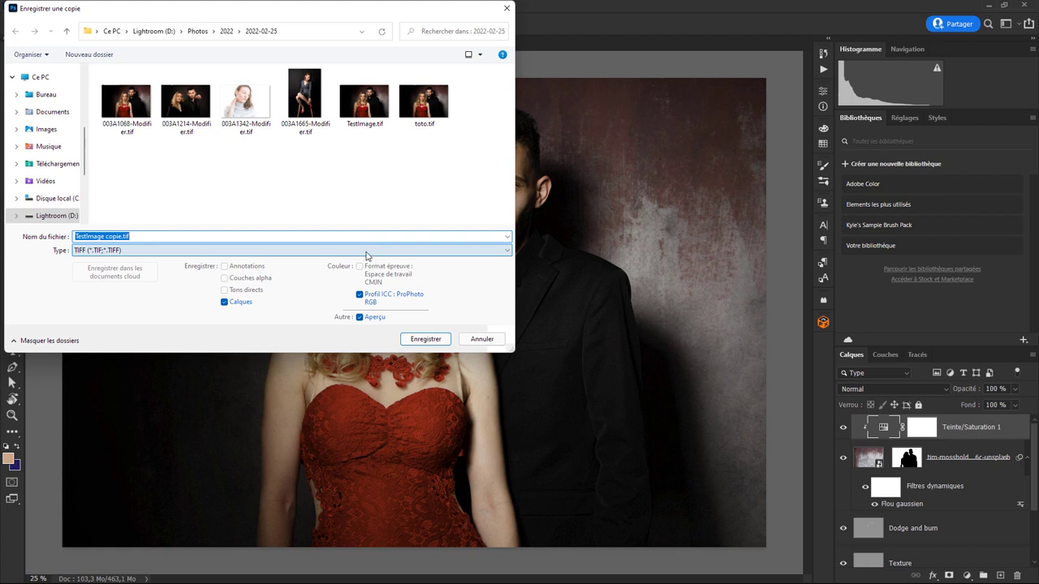
click(215, 255)
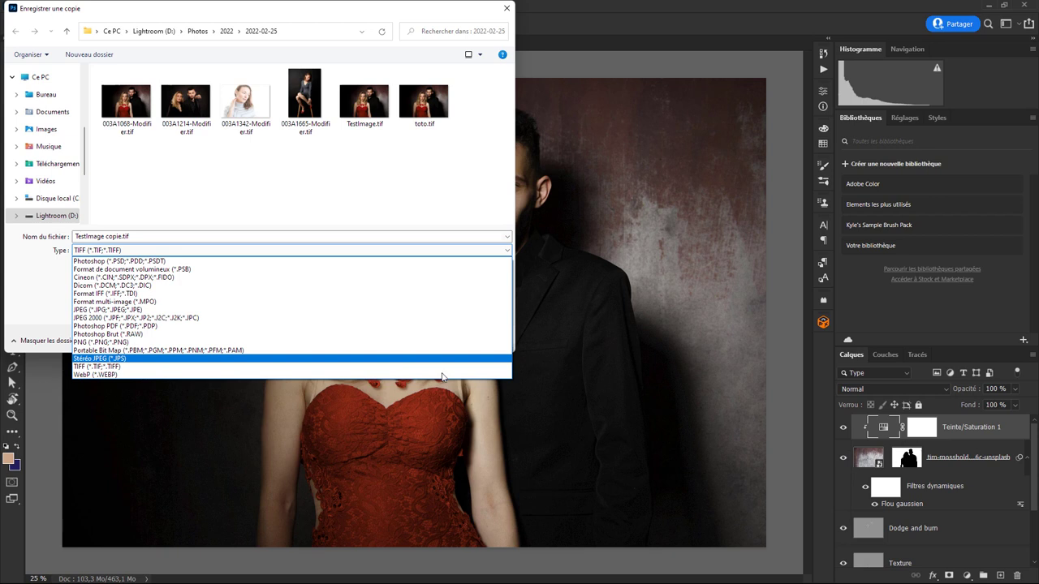
click(260, 309)
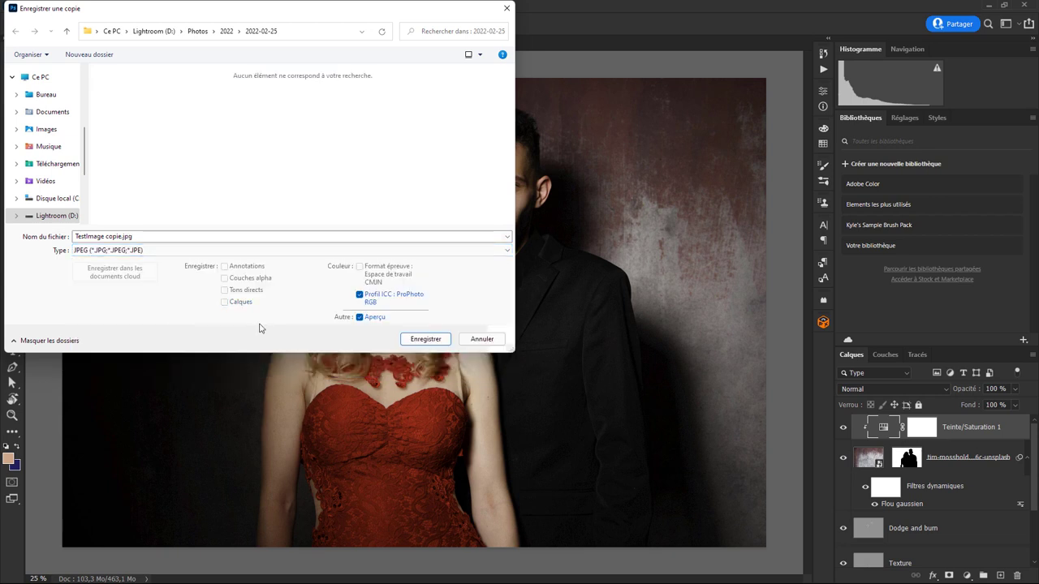
click(424, 339)
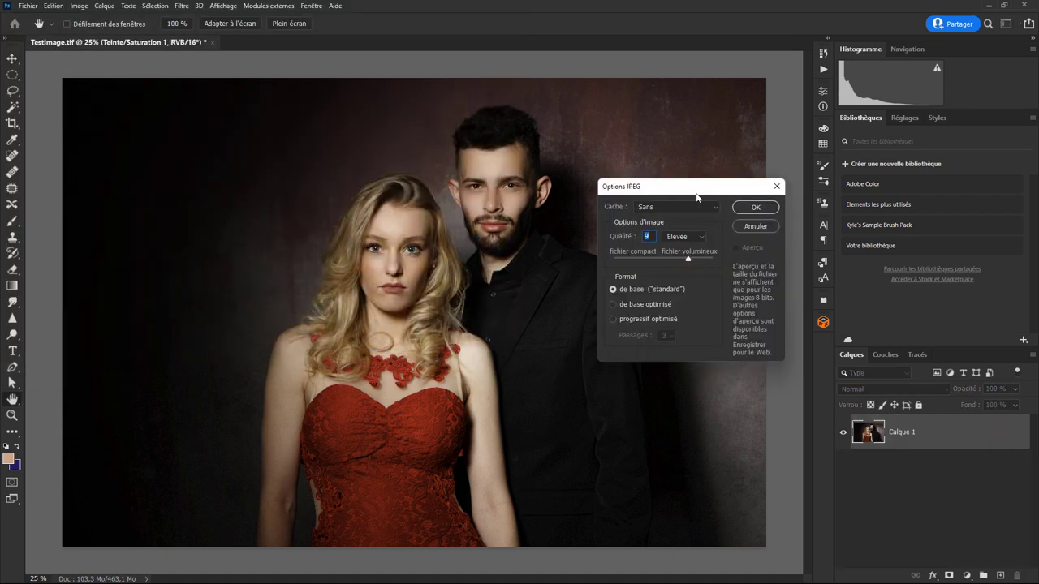
drag(692, 191, 603, 175)
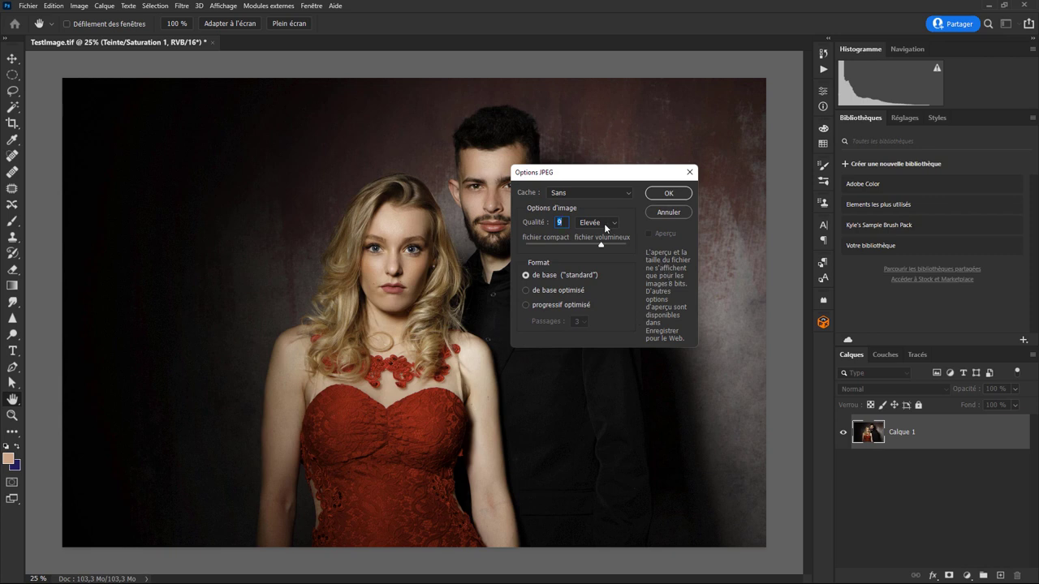
click(672, 219)
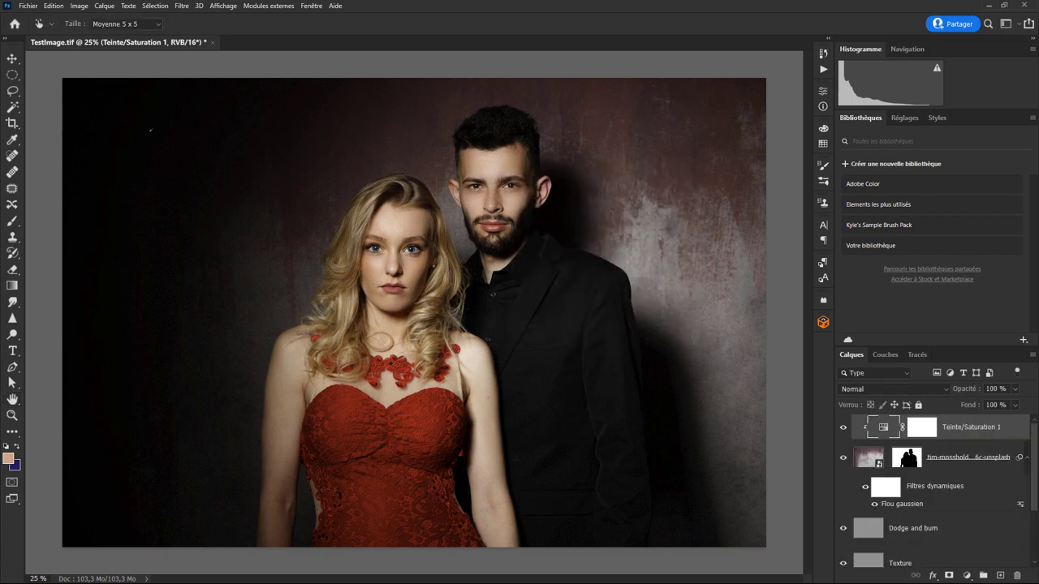
- Reopen the Fichier menu to reach the Exportation submenu with Exporter sous
click(27, 6)
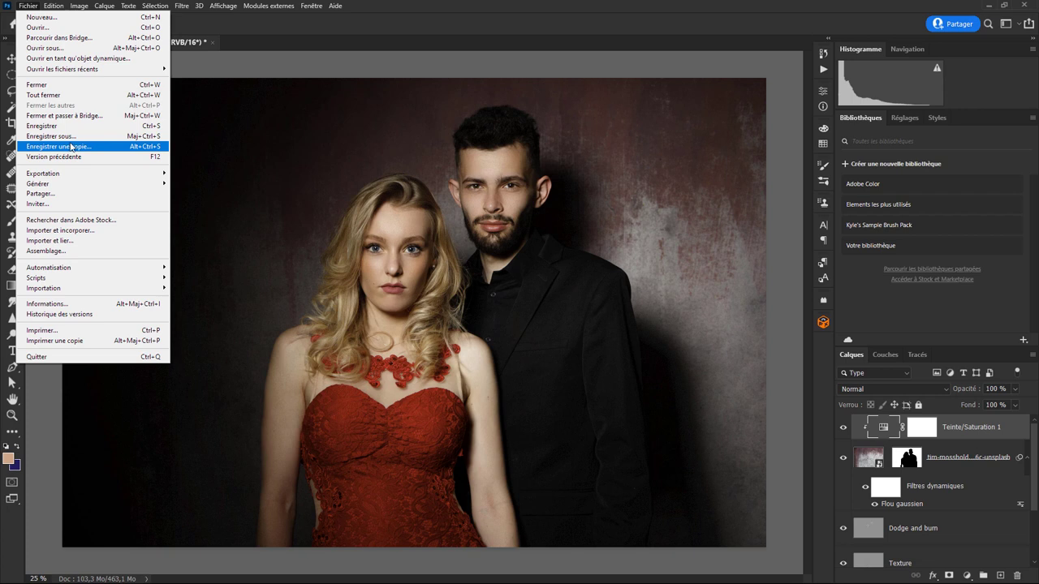
key(Escape)
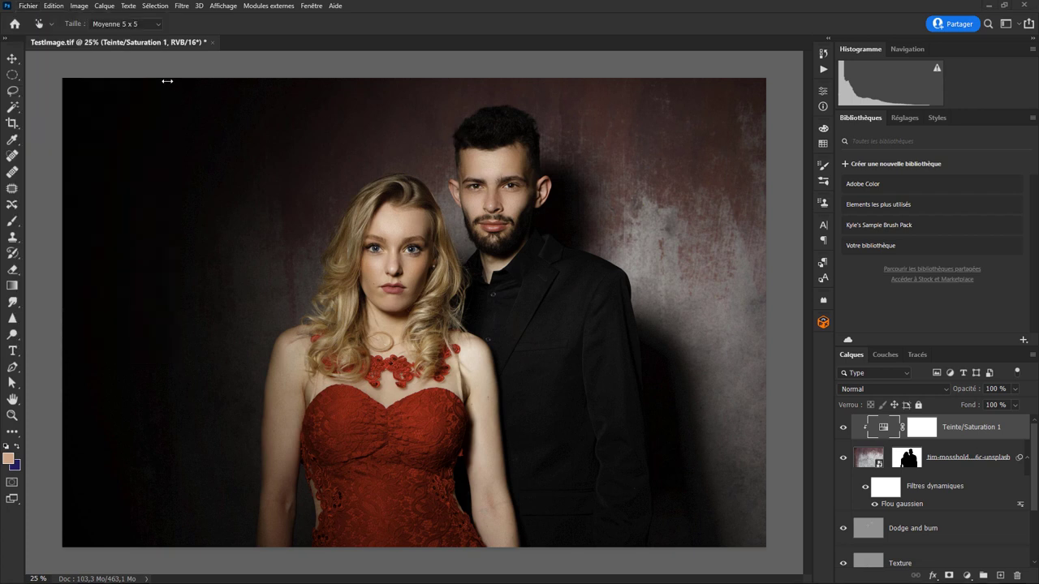
click(31, 8)
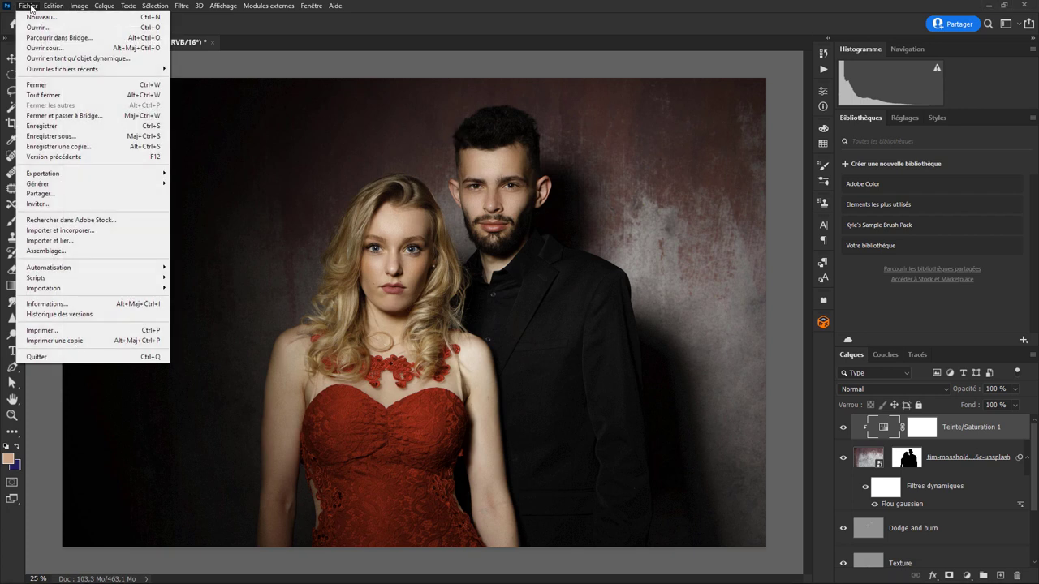
mouse_move(43, 173)
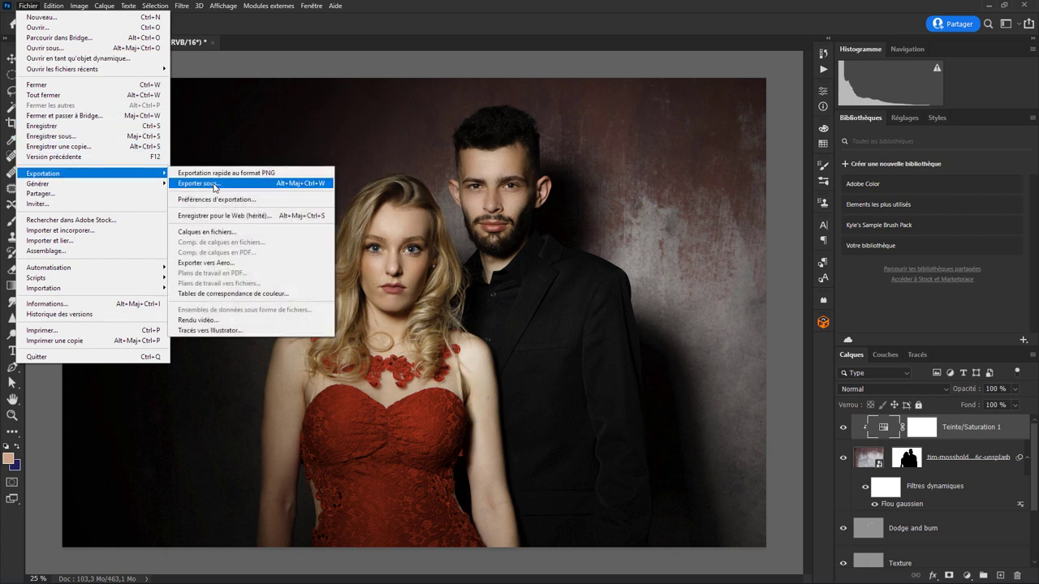
- Open Exporter sous for TestImage (PNG, 5204 x 3469) and add a 0,5x size suffixed @0,5x
click(214, 186)
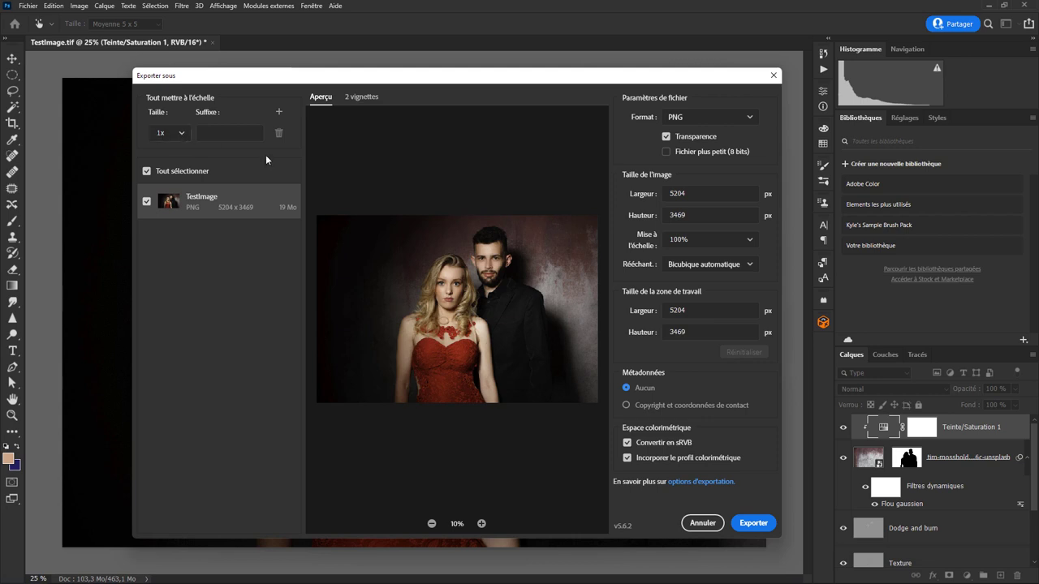
click(279, 112)
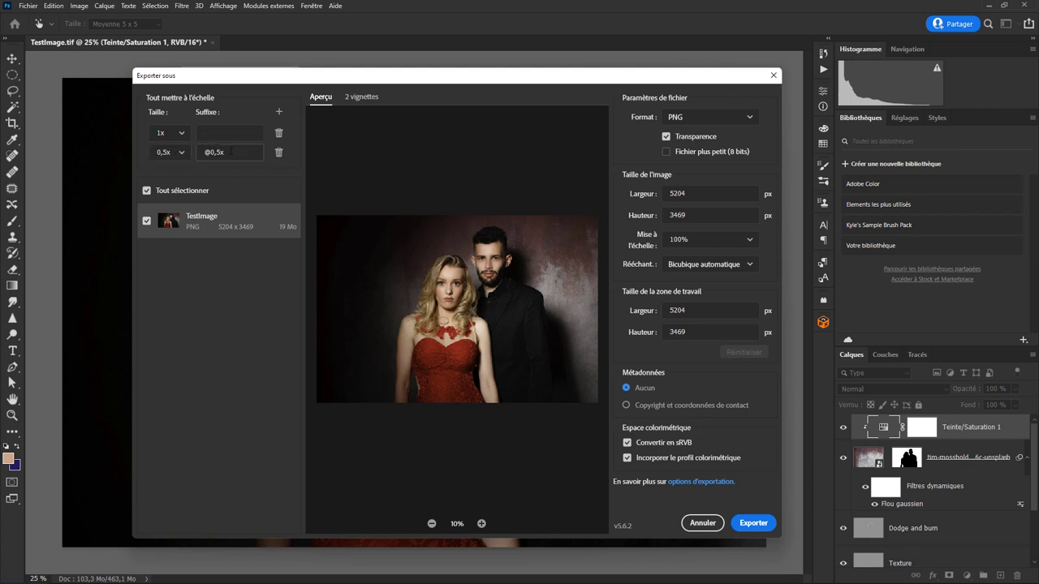
- Add 0,75x, 0,25x, 2x and 0,33x export sizes with matching @ suffixes, leaving 0,33x unchanged
click(279, 112)
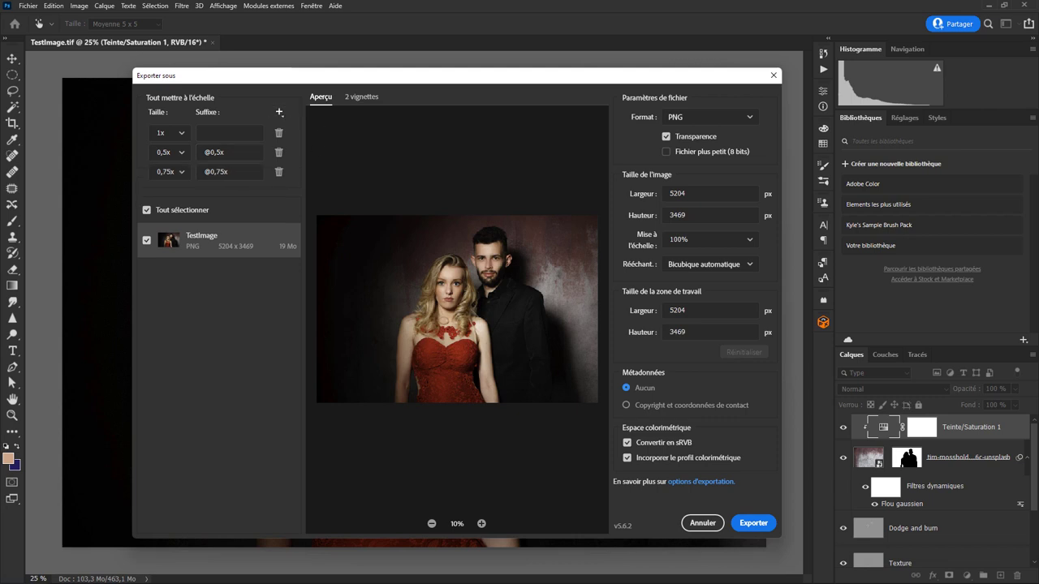
click(279, 112)
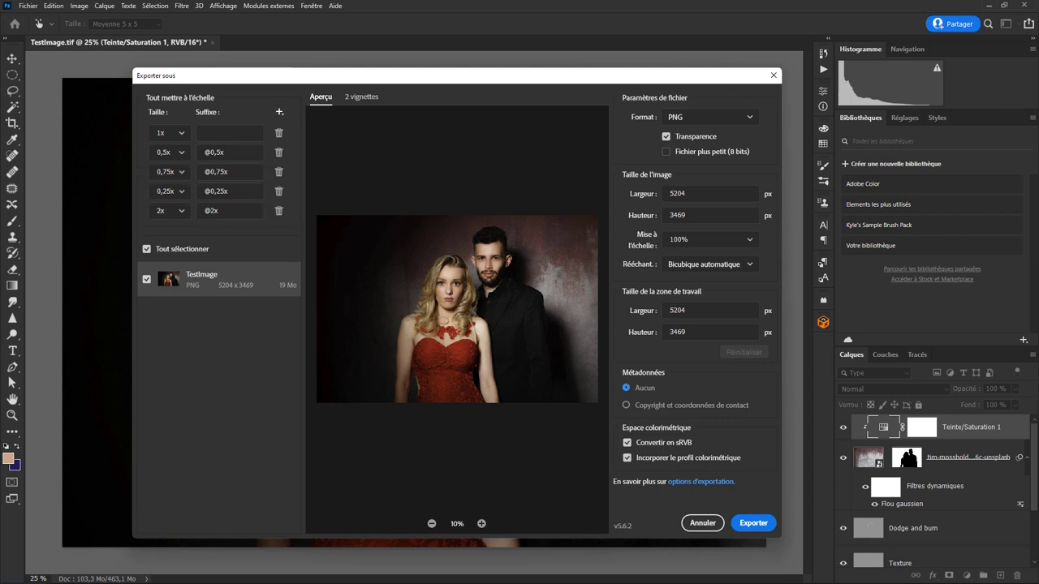
click(279, 112)
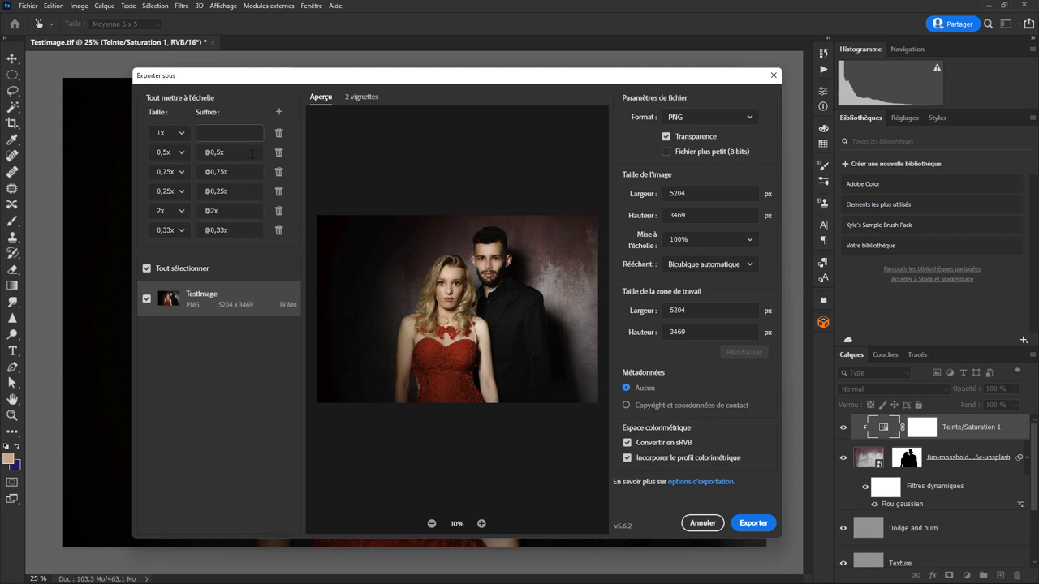
click(181, 230)
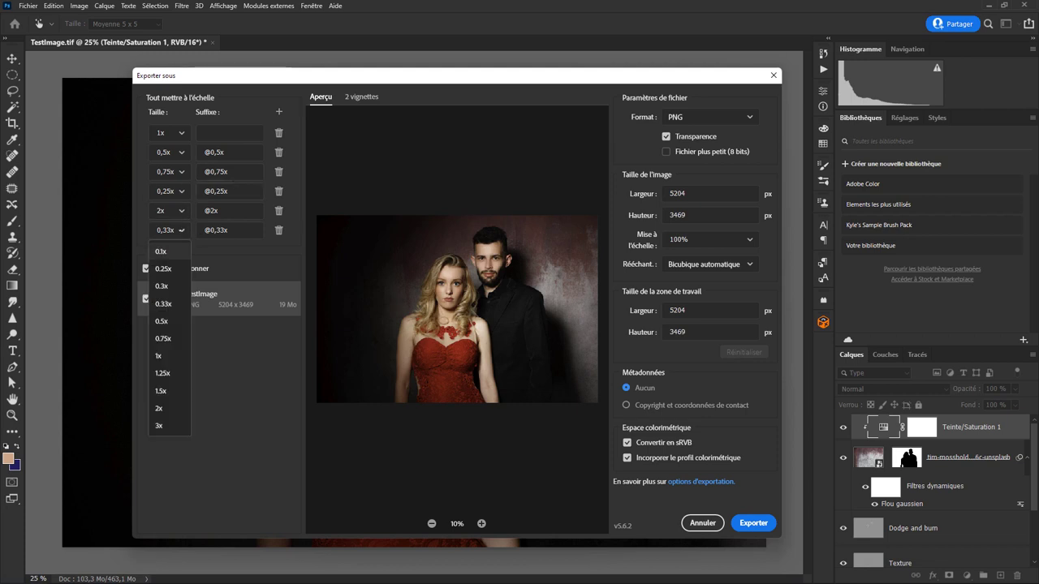
key(Escape)
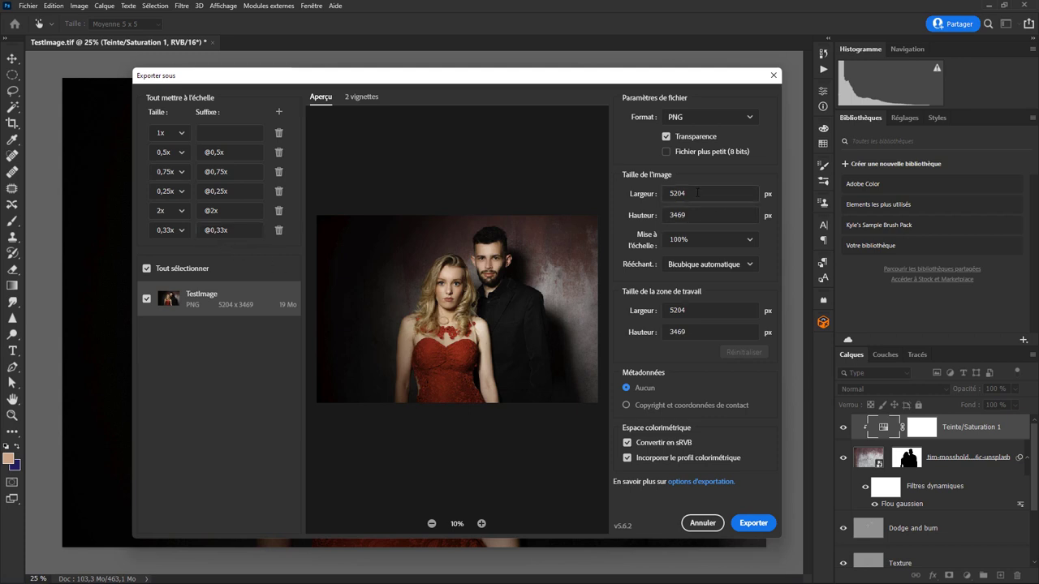
- Scale the export 50% to 2602 x 1735 and change its format from PNG to JPG at quality 6
click(689, 241)
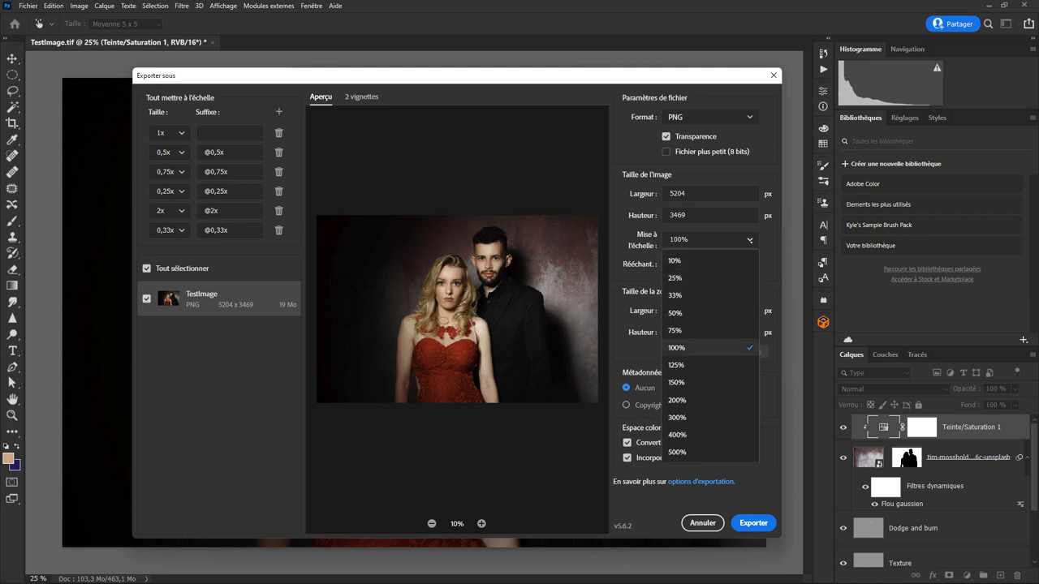
click(676, 313)
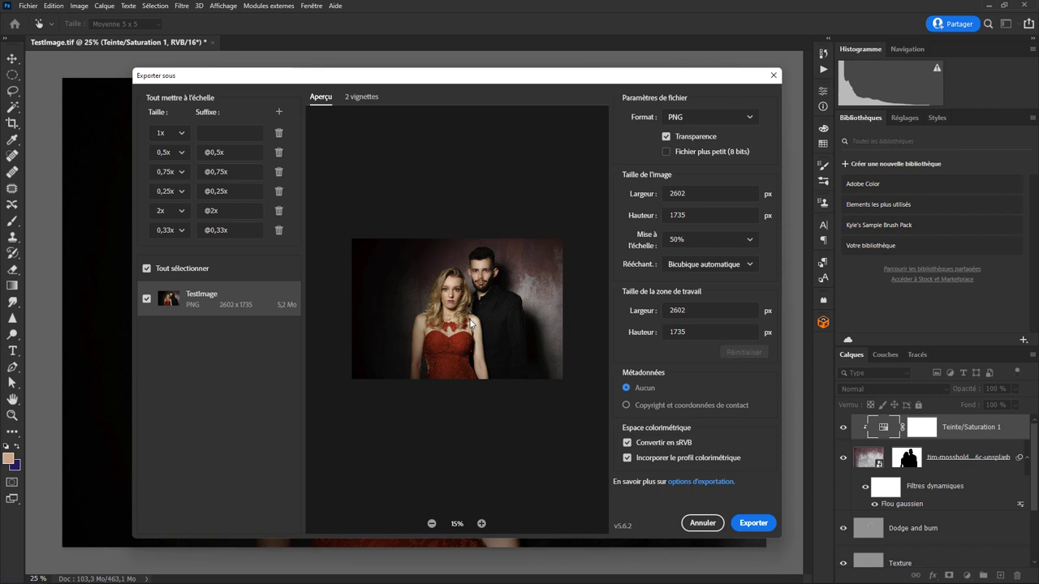
scroll(457, 309, up, 1)
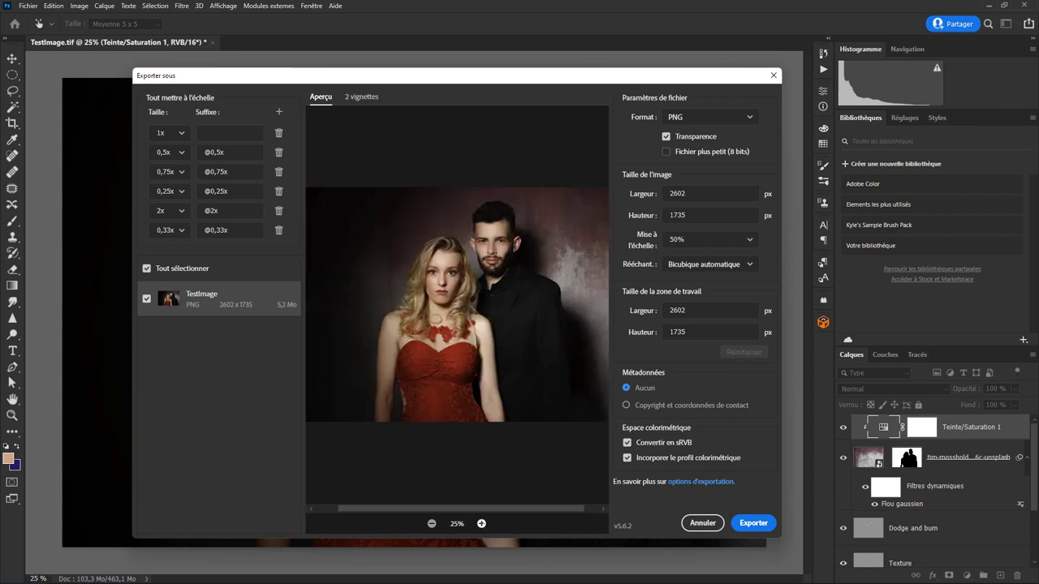
scroll(457, 309, up, 1)
scroll(457, 308, up, 1)
scroll(457, 308, up, 1)
scroll(457, 309, up, 1)
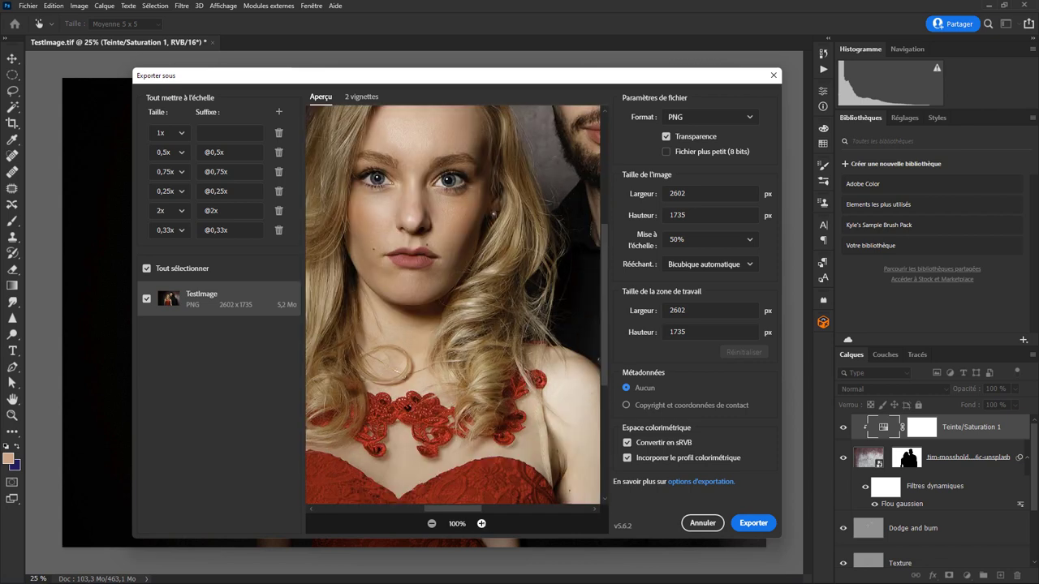
drag(485, 312, 460, 349)
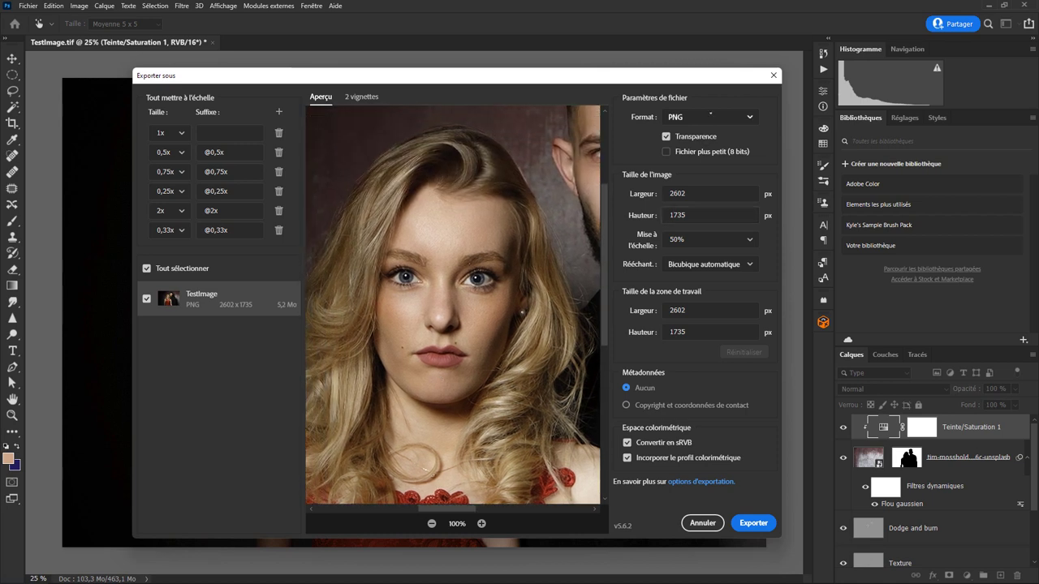
click(710, 118)
click(673, 154)
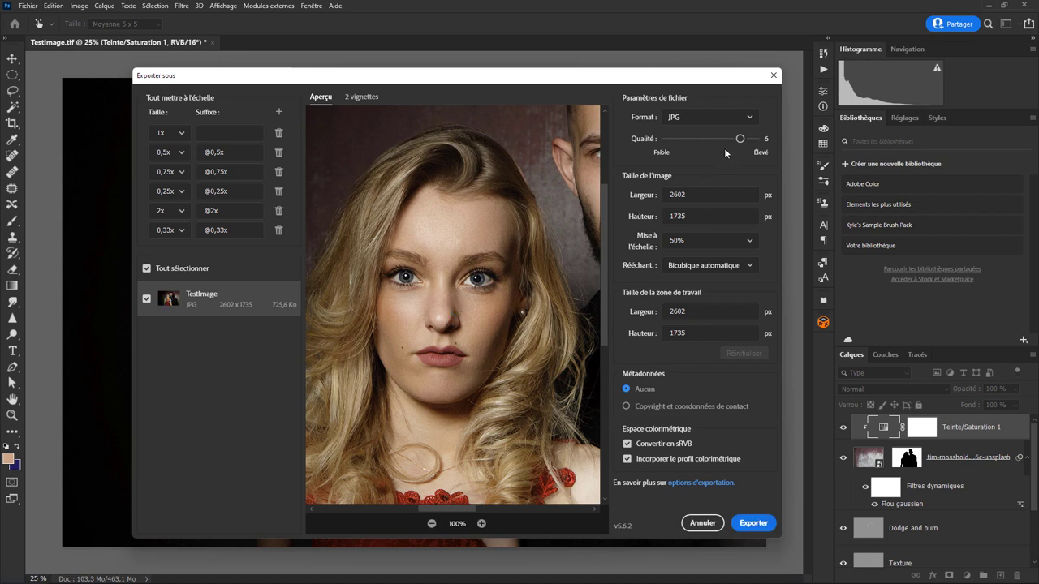
- Lower the JPG quality to 1, toggling Convertir en sRVB off and back on to compare
drag(739, 139, 666, 138)
mouse_move(666, 139)
mouse_down()
mouse_move(681, 139)
mouse_move(666, 138)
mouse_up()
click(646, 447)
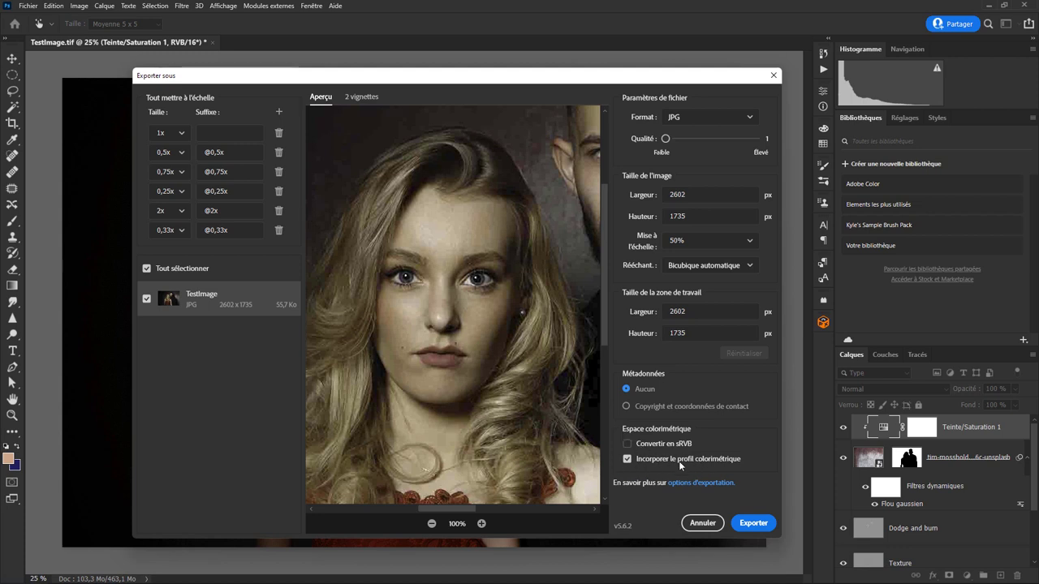
click(641, 446)
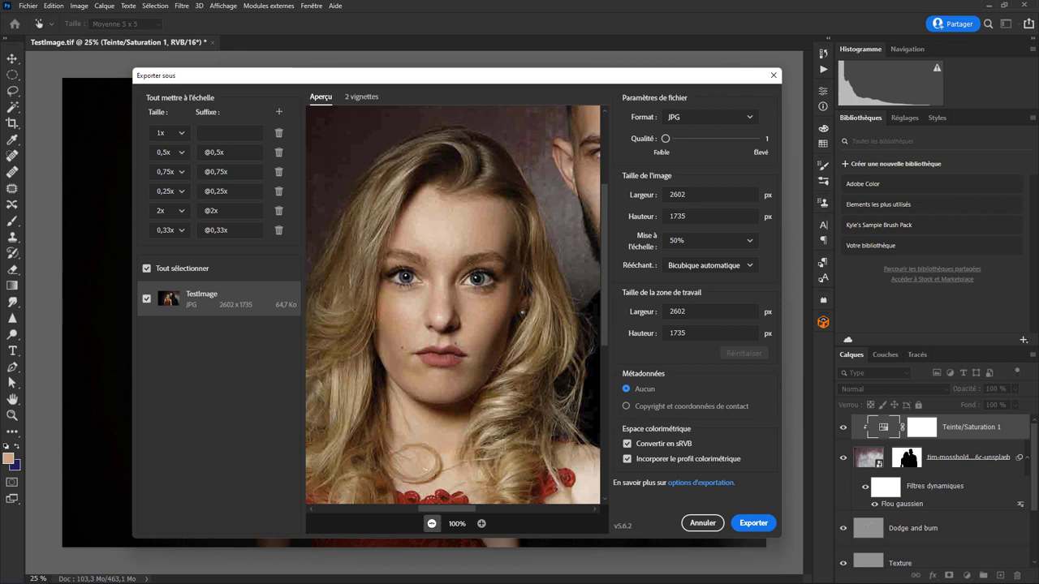
- With the preview at 15%, set the export canvas to 3000 x 2000, then start the export
click(431, 524)
click(431, 523)
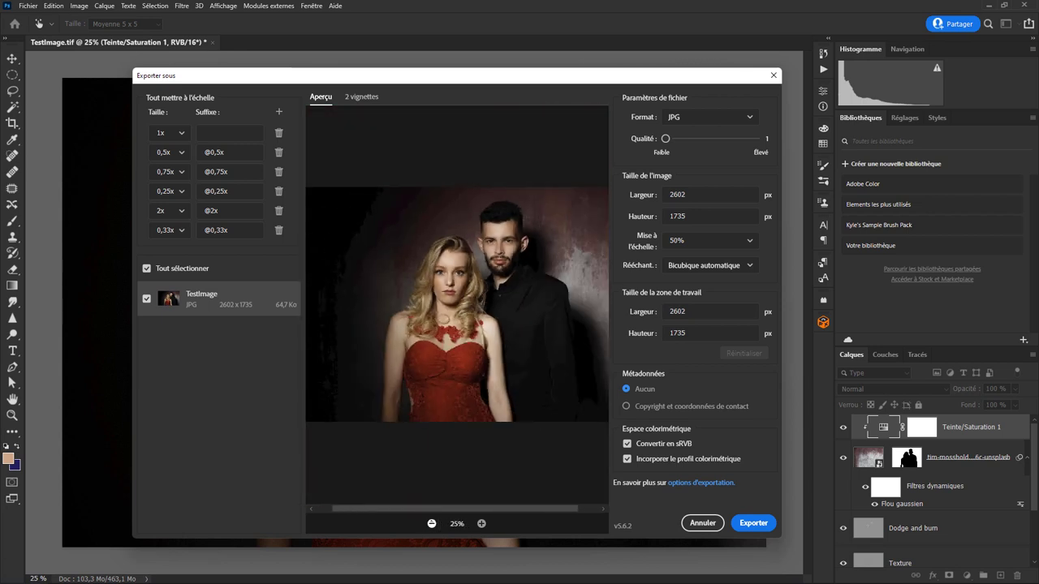
click(431, 523)
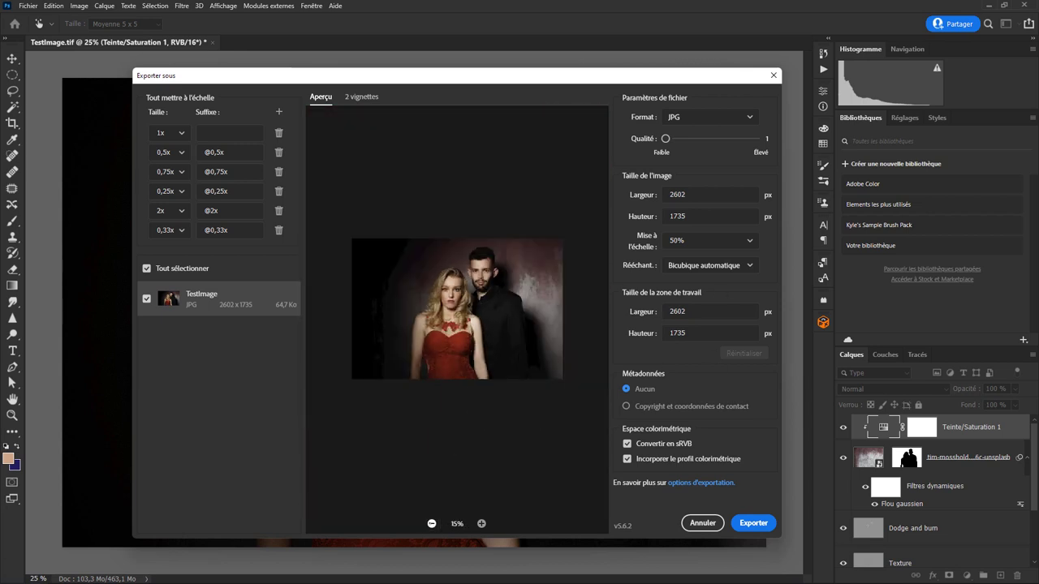
click(690, 312)
text(3000)
key(Tab)
text(2000)
key(Tab)
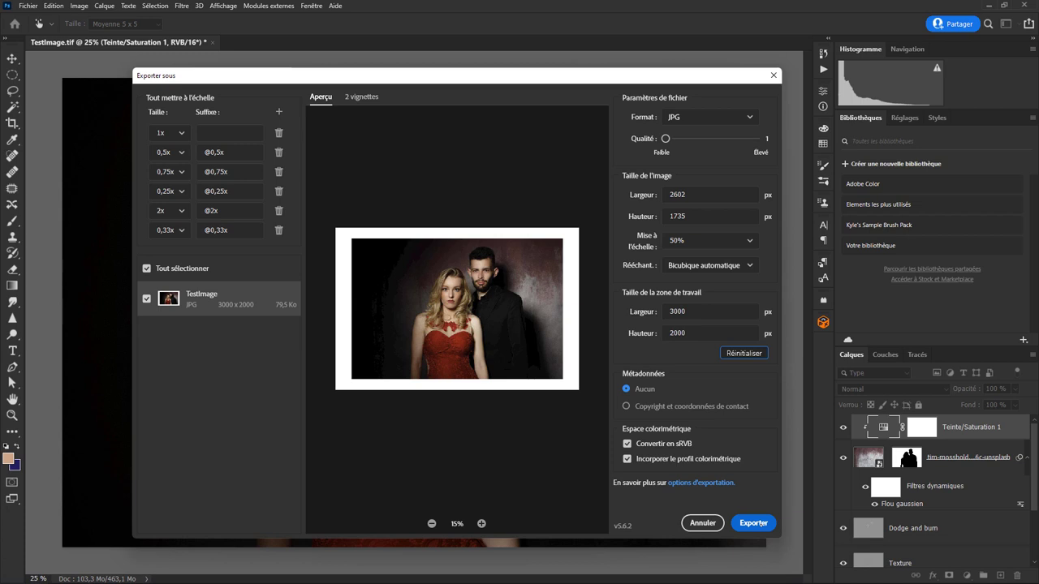
click(754, 522)
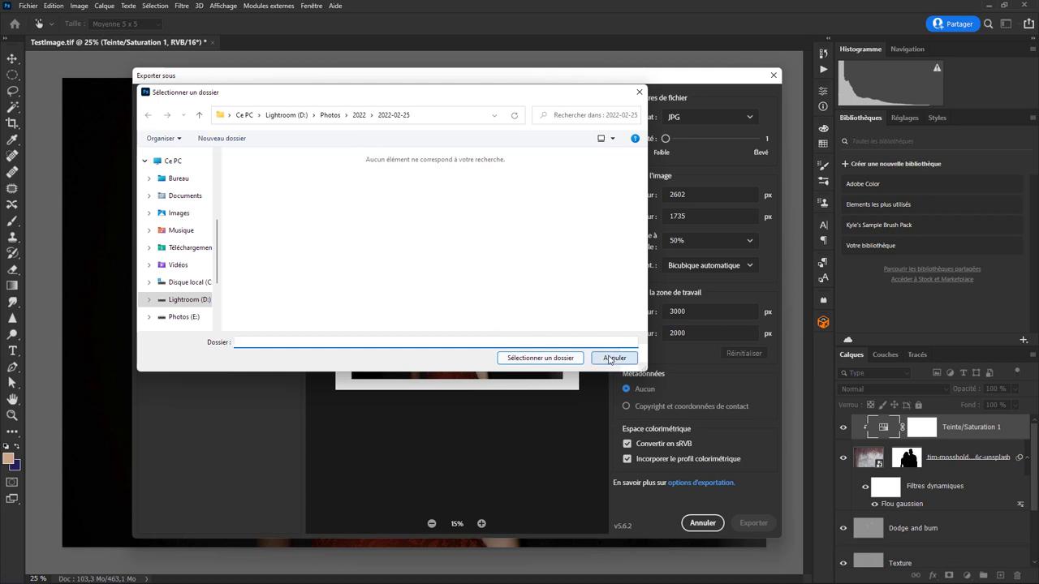
- Cancel the folder picker and Export As, then select the Couleur layer in the Layers panel
click(611, 359)
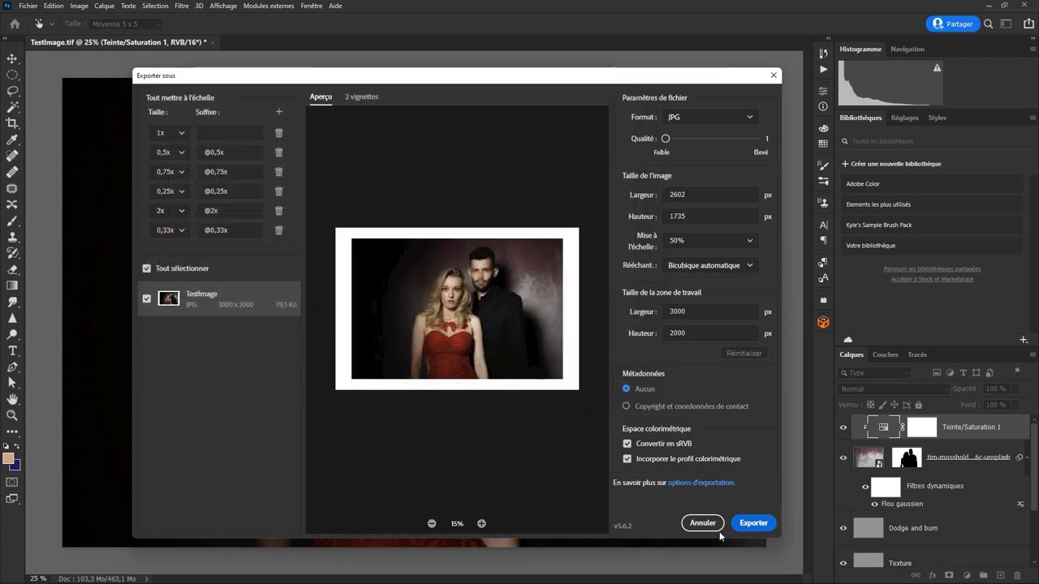
click(703, 523)
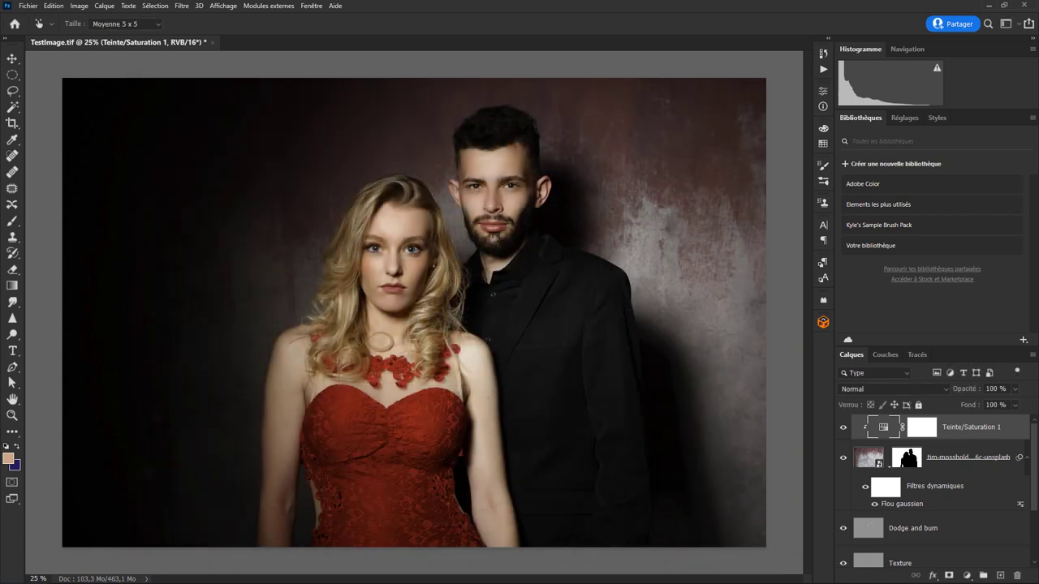
key(i)
key(alt+bracketleft)
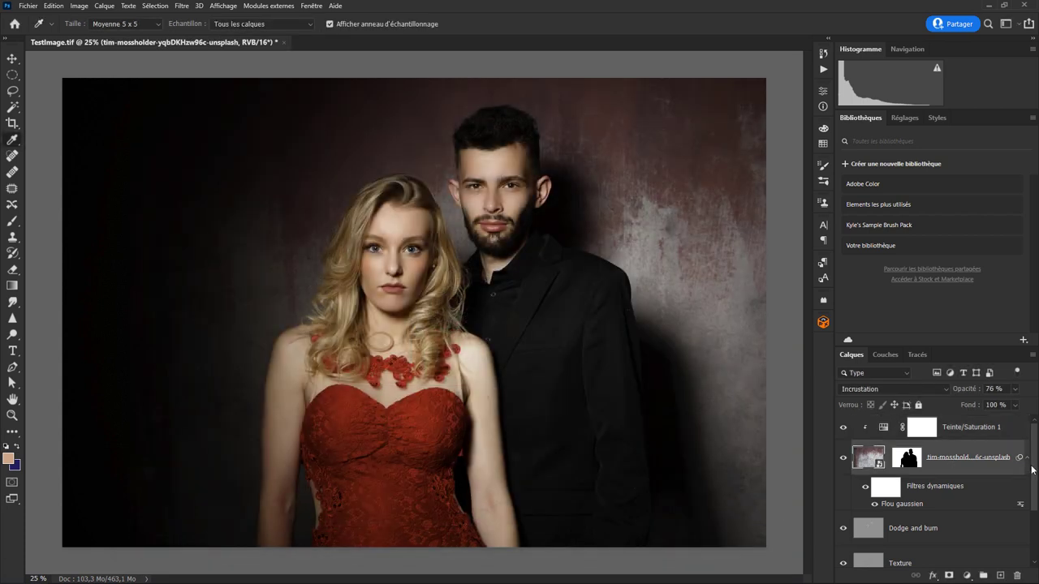
scroll(1036, 471, down, 3)
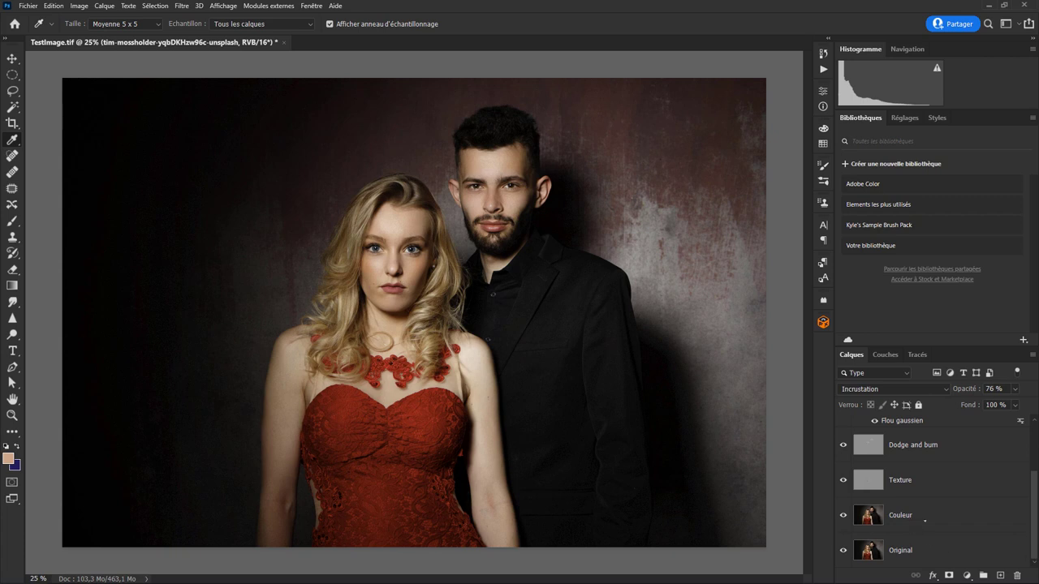
click(919, 517)
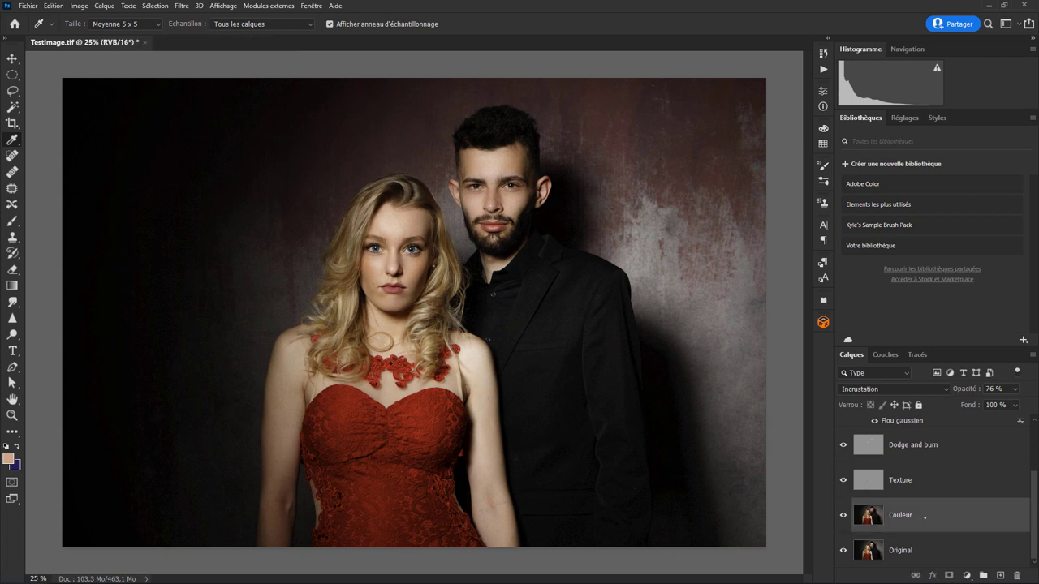
right_click(919, 516)
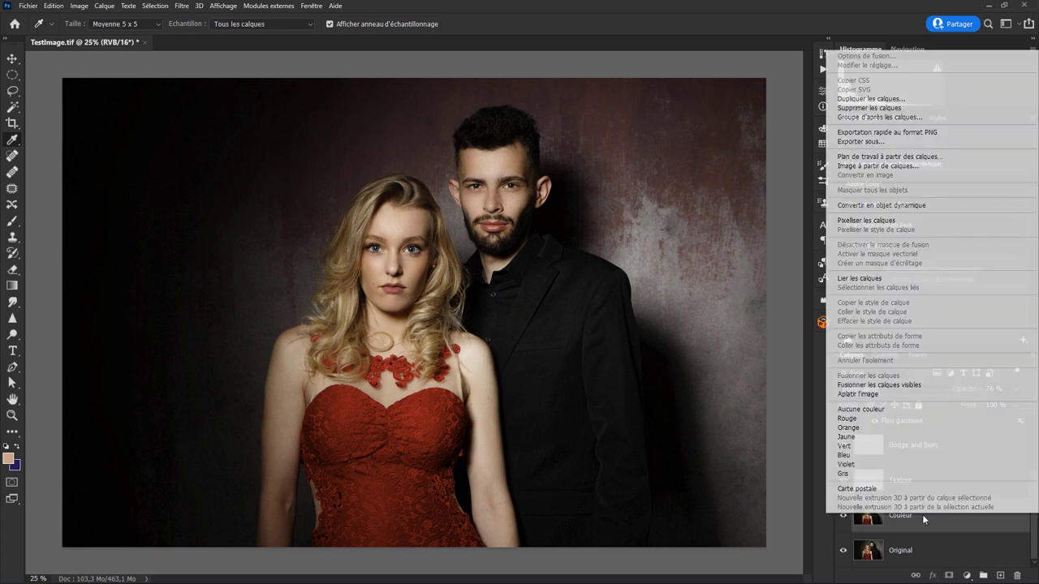
click(857, 142)
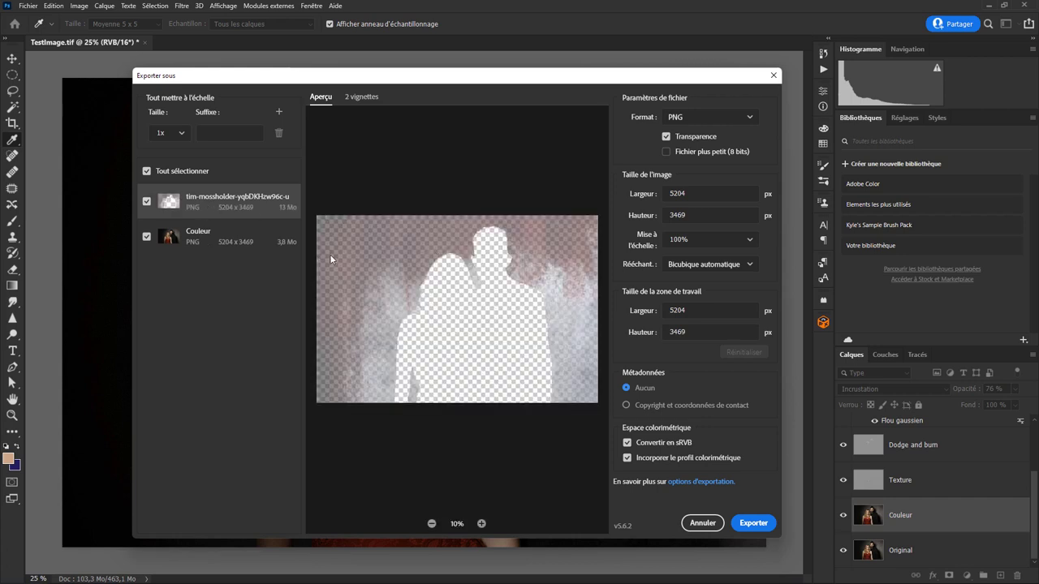
click(225, 238)
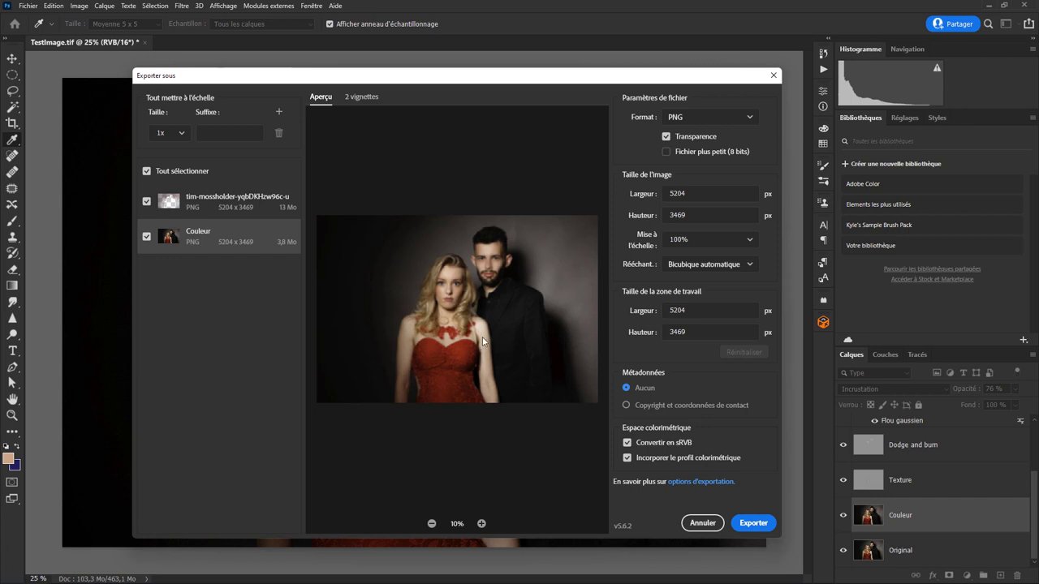
click(697, 118)
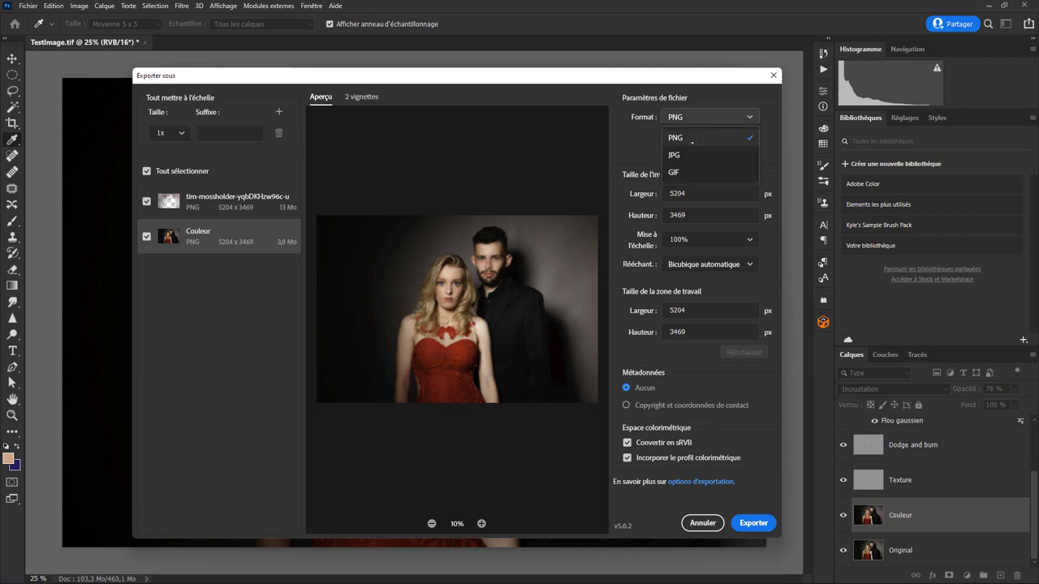
click(674, 155)
click(279, 112)
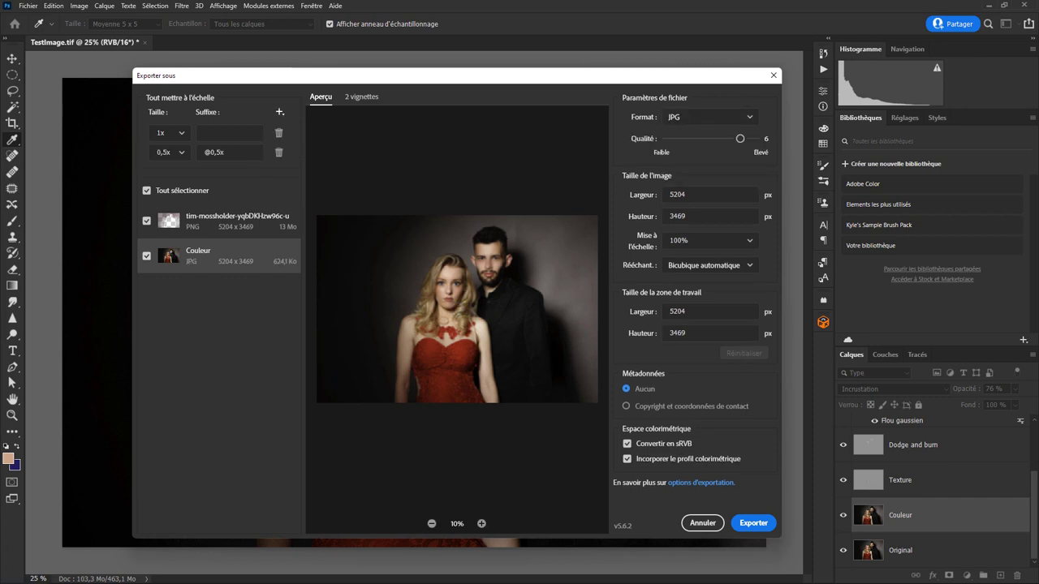
click(280, 112)
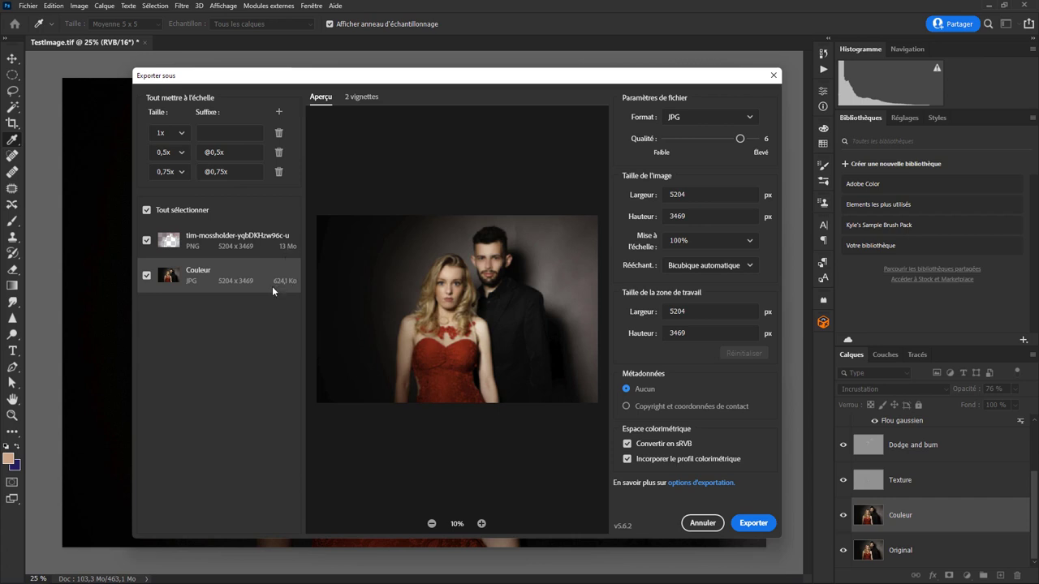
click(257, 250)
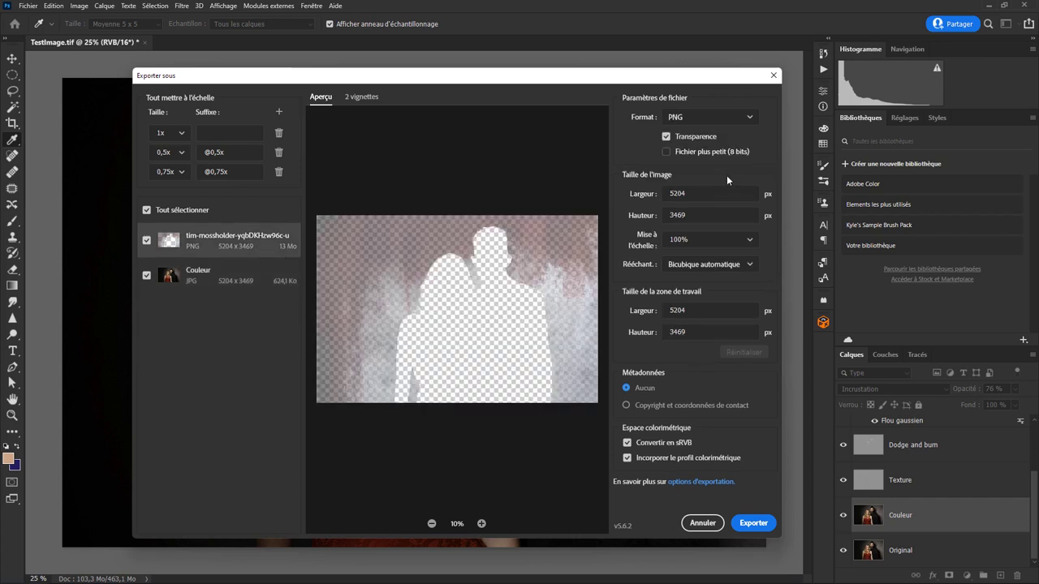
click(718, 118)
click(674, 155)
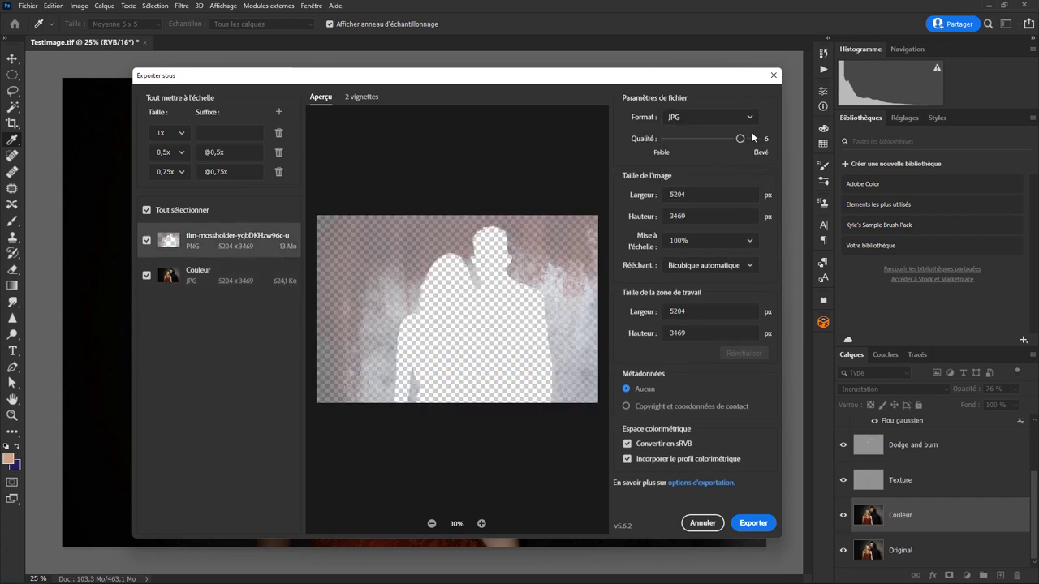
drag(725, 139, 695, 139)
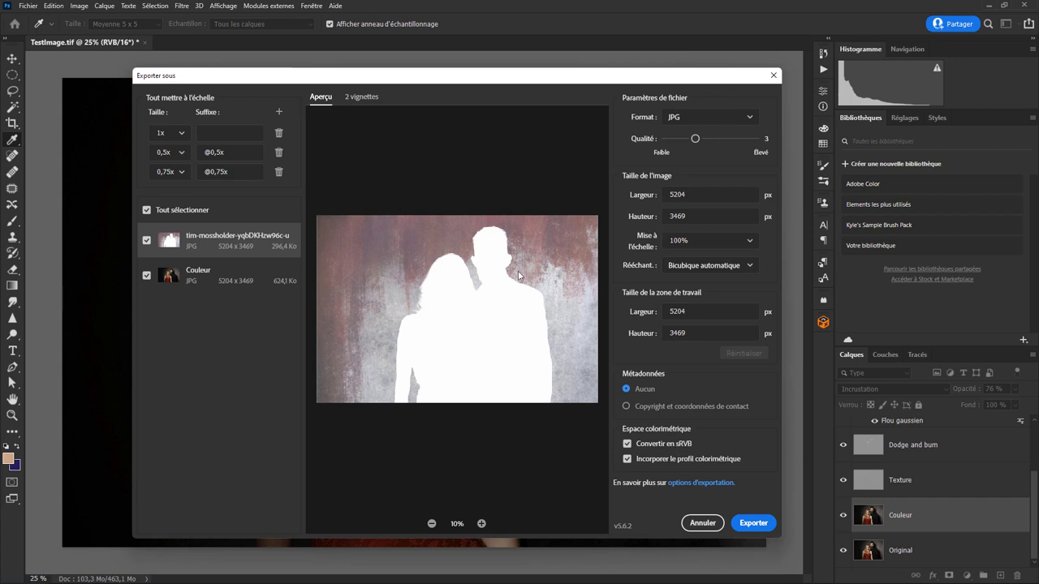
click(706, 523)
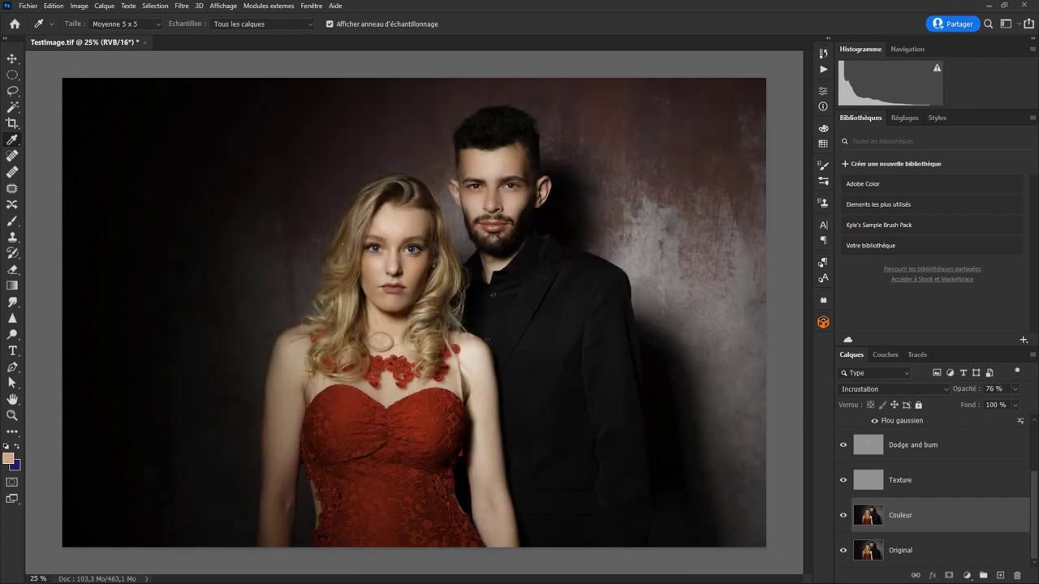
- Open the legacy Enregistrer pour le Web dialog with the preview zoomed to 12.5%
click(28, 5)
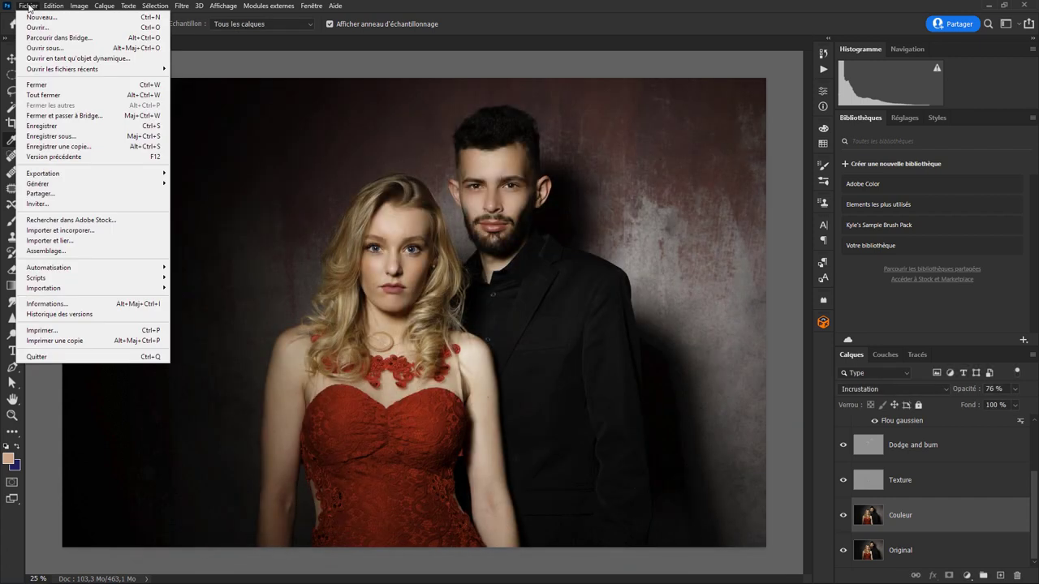
mouse_move(43, 173)
click(232, 217)
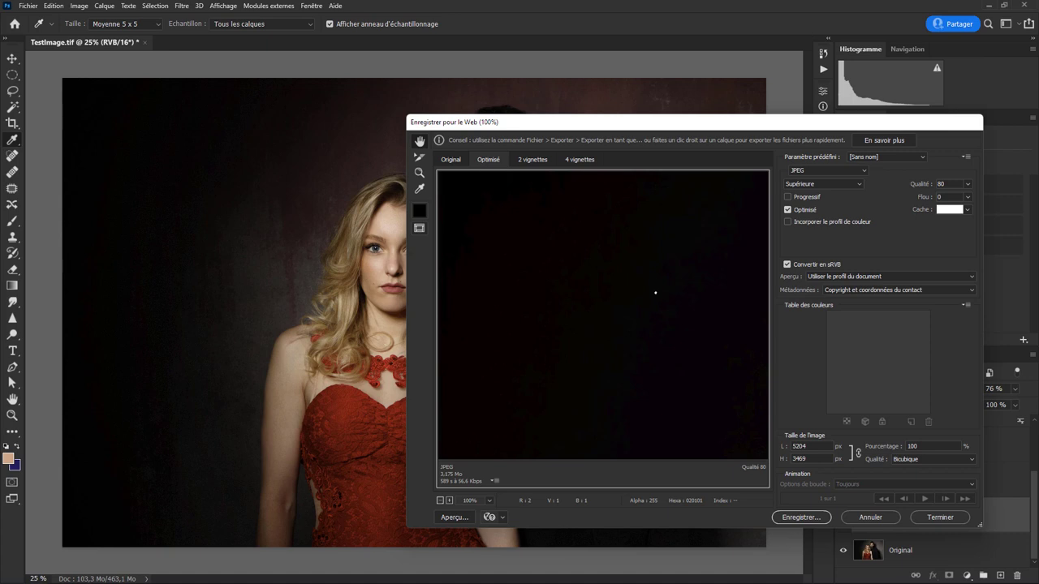
mouse_move(720, 128)
mouse_down()
mouse_move(493, 99)
mouse_move(478, 116)
mouse_up()
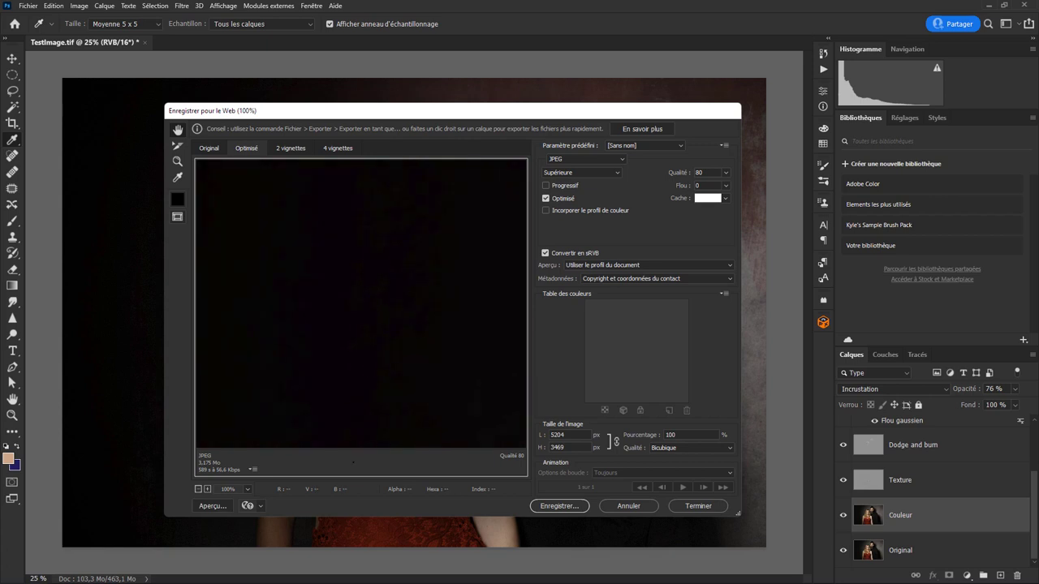
key(ctrl+0)
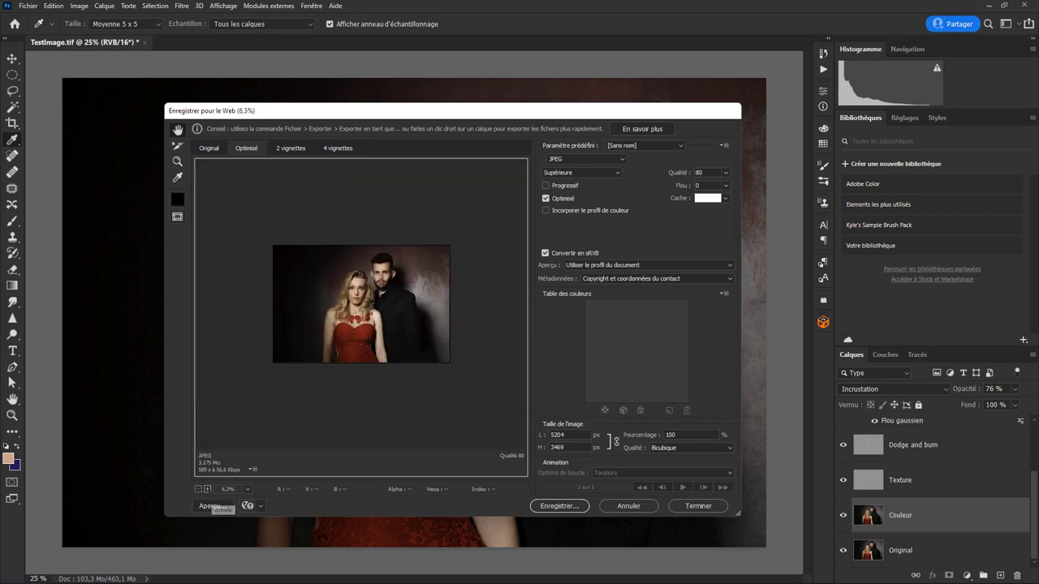
key(ctrl+plus)
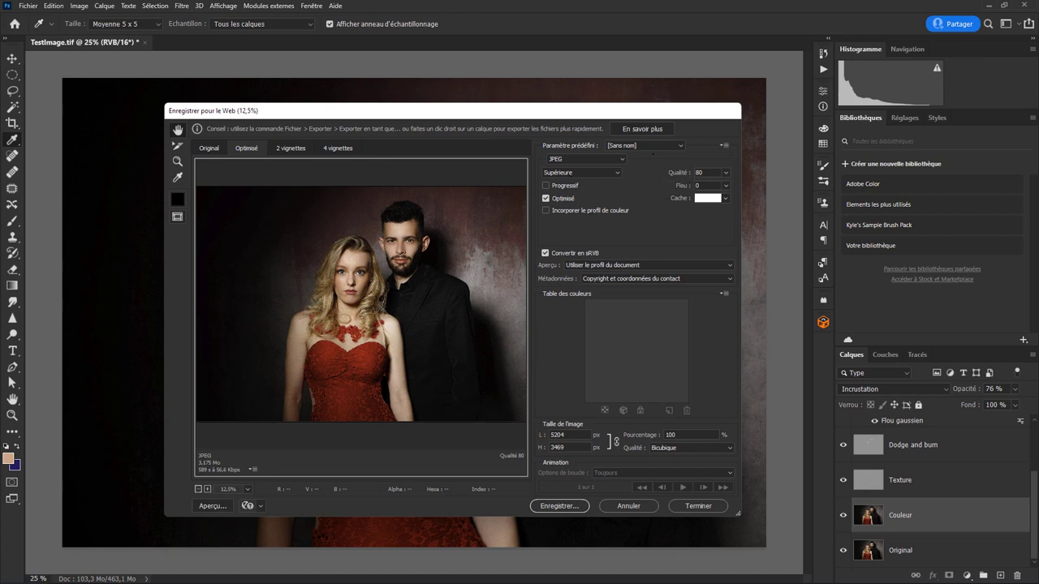
- Keep the web output as JPEG with the Supérieure quality preset (80)
click(585, 159)
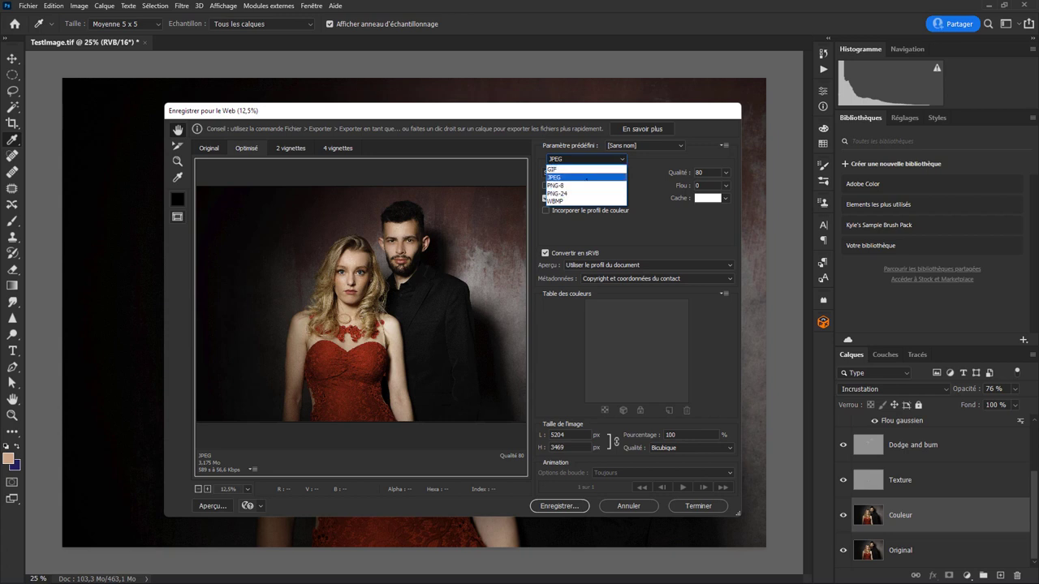
click(664, 160)
click(581, 173)
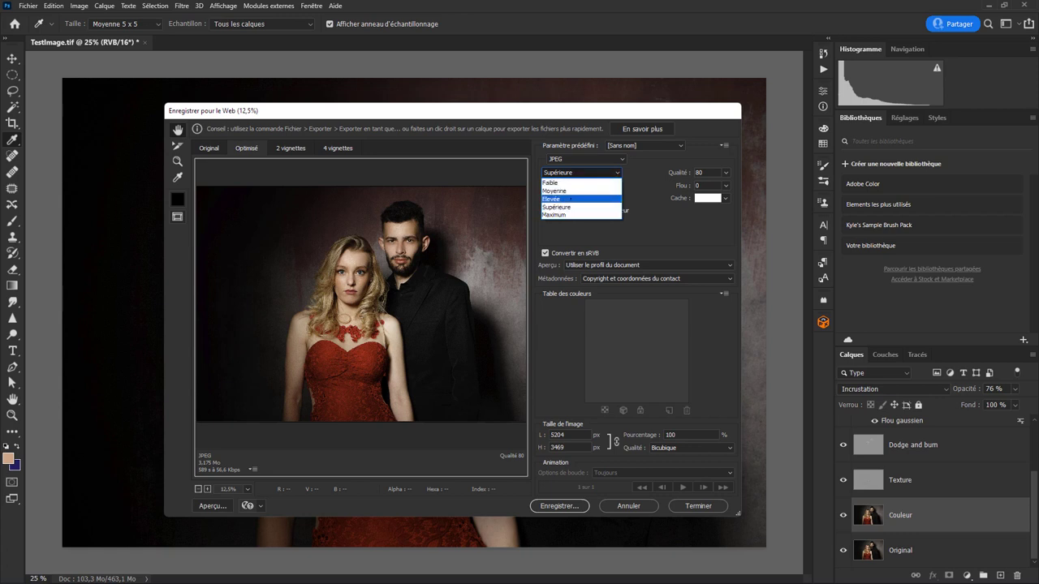
click(581, 207)
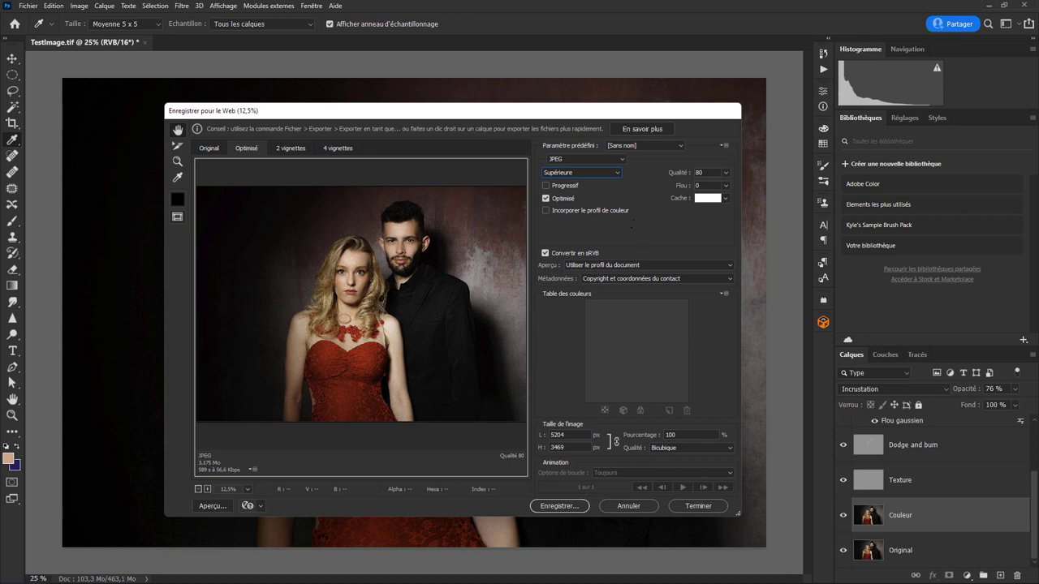
- Tick Progressif, switch to PNG-8 and check its colour table menu, then cancel without saving
click(546, 185)
click(584, 159)
click(577, 184)
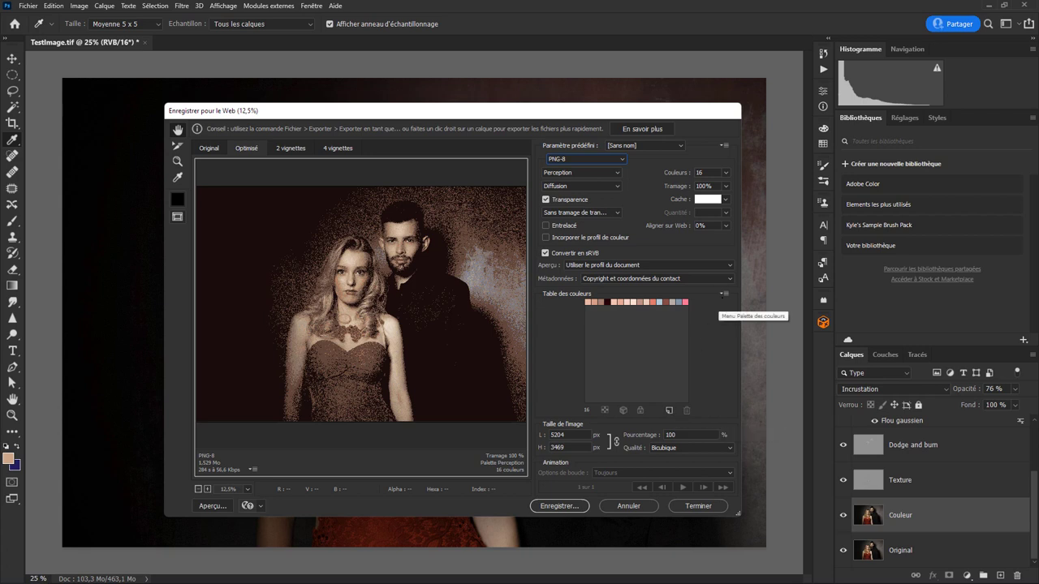
click(724, 295)
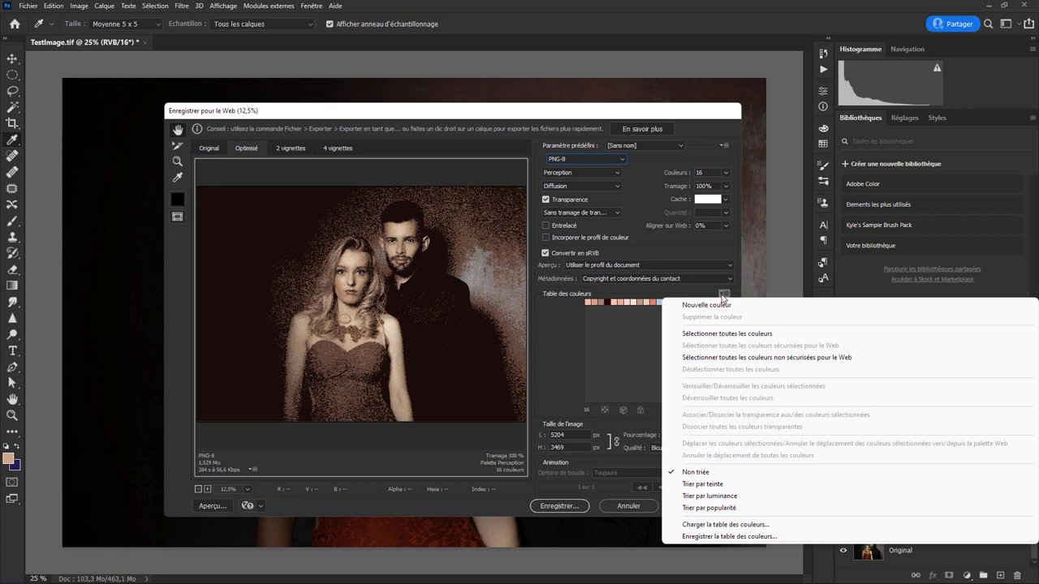
click(721, 295)
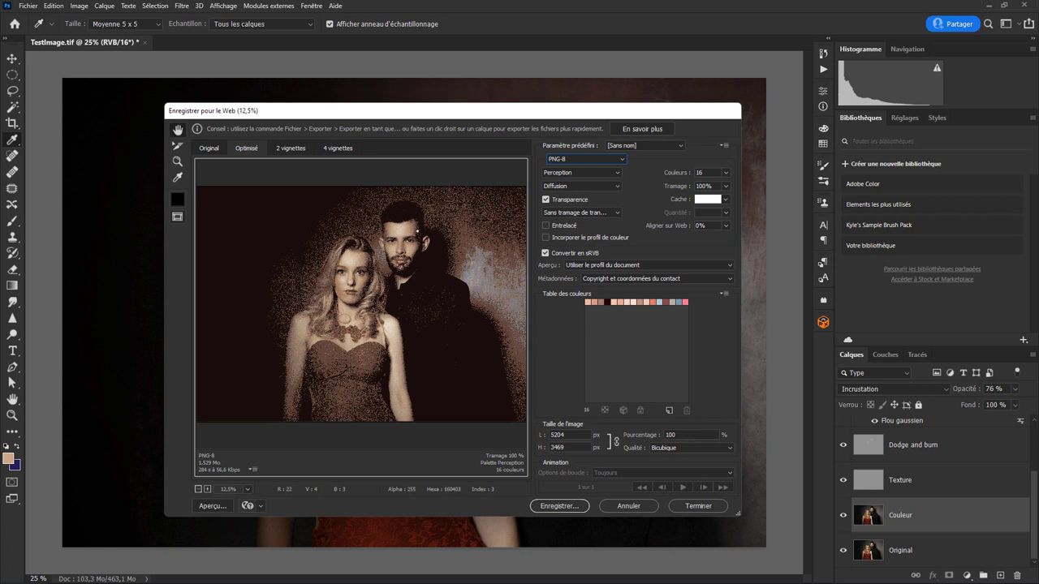
click(629, 506)
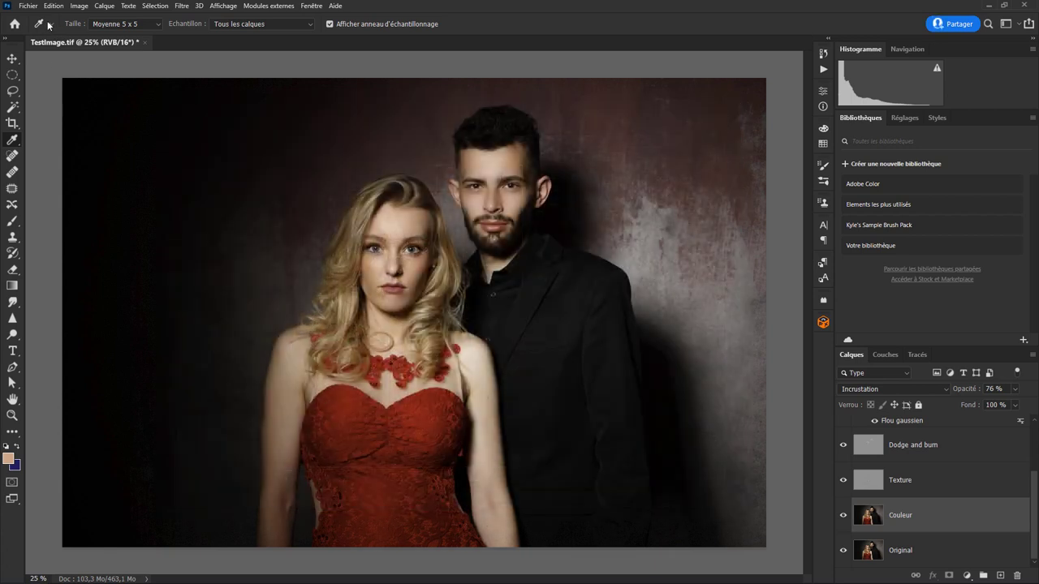
- Open the Fichier menu to reach the Exportation commands for the portrait
click(31, 7)
mouse_move(76, 174)
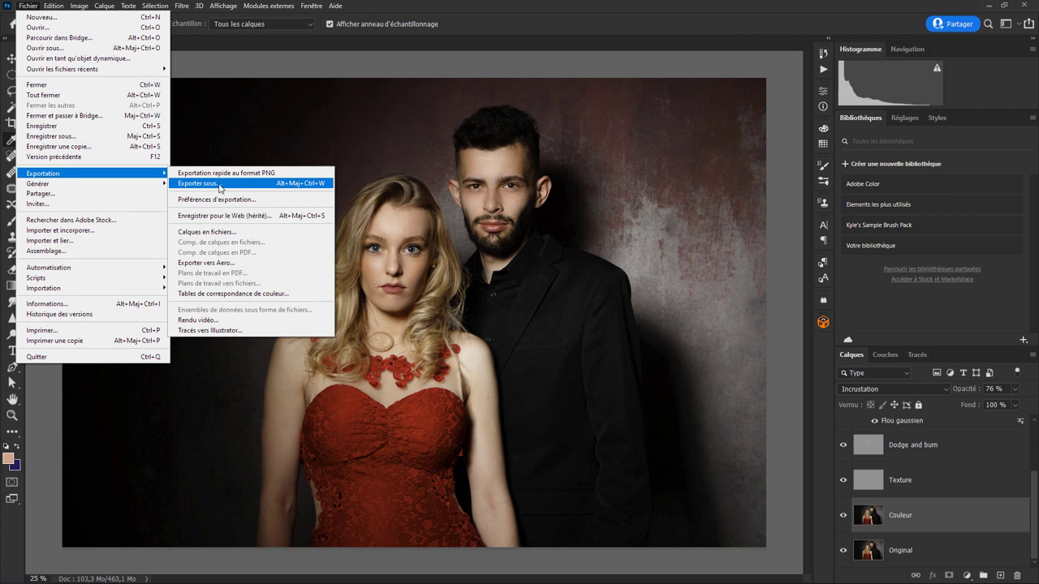